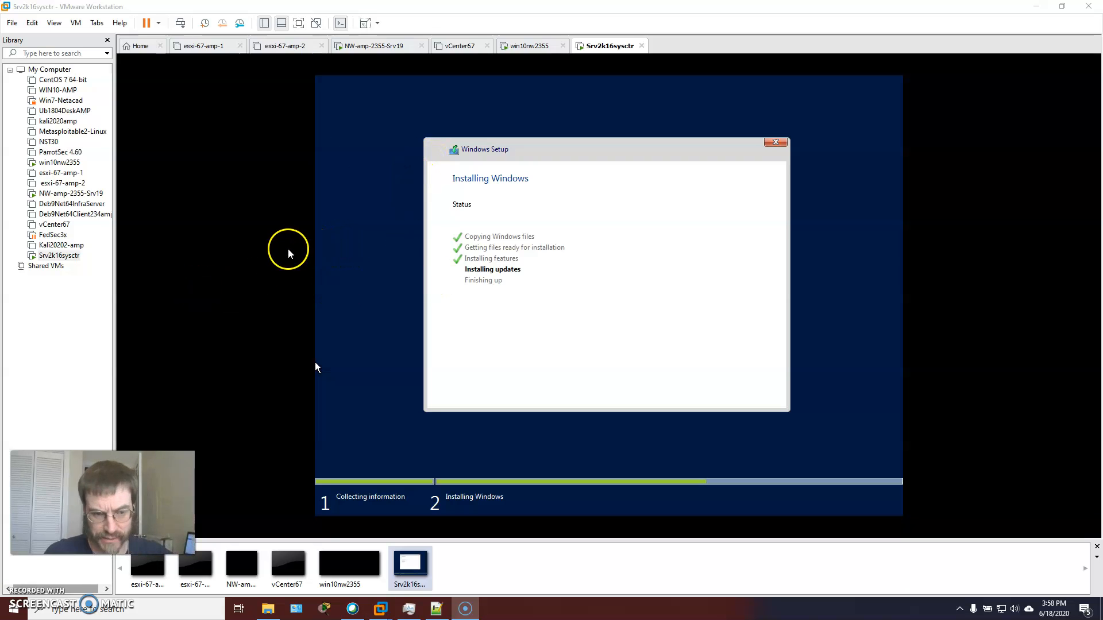
# Minimize the Notepad++ checksum notes and bring up the isos folder in File Explorer in an enlarged window
pyautogui.moveTo(0, 22); pyautogui.dragTo(597, 13)
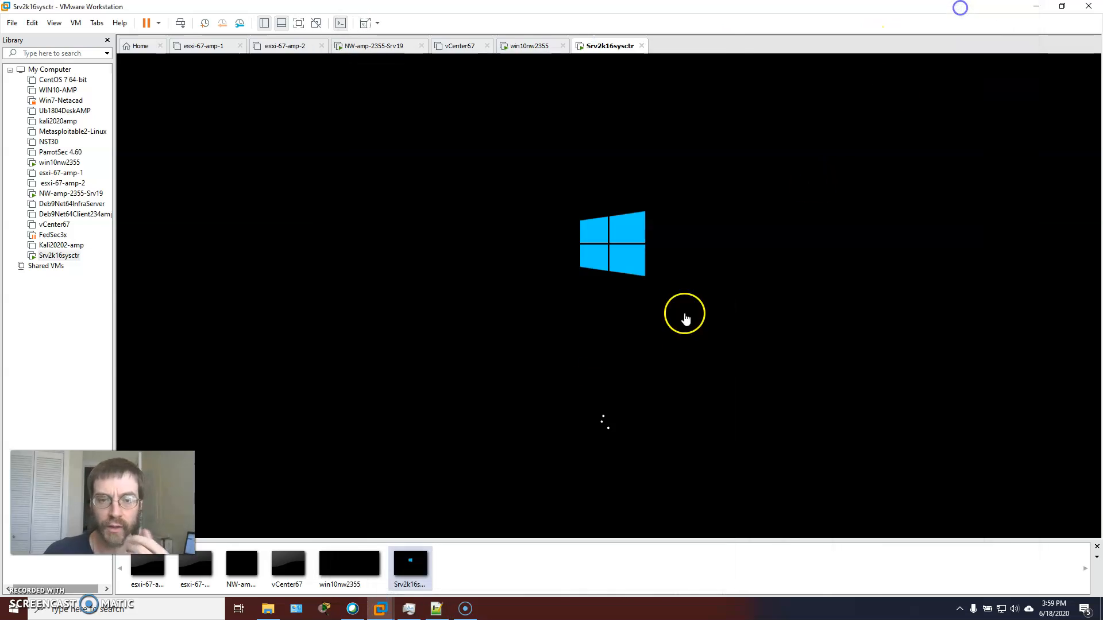
pyautogui.click(964, 12)
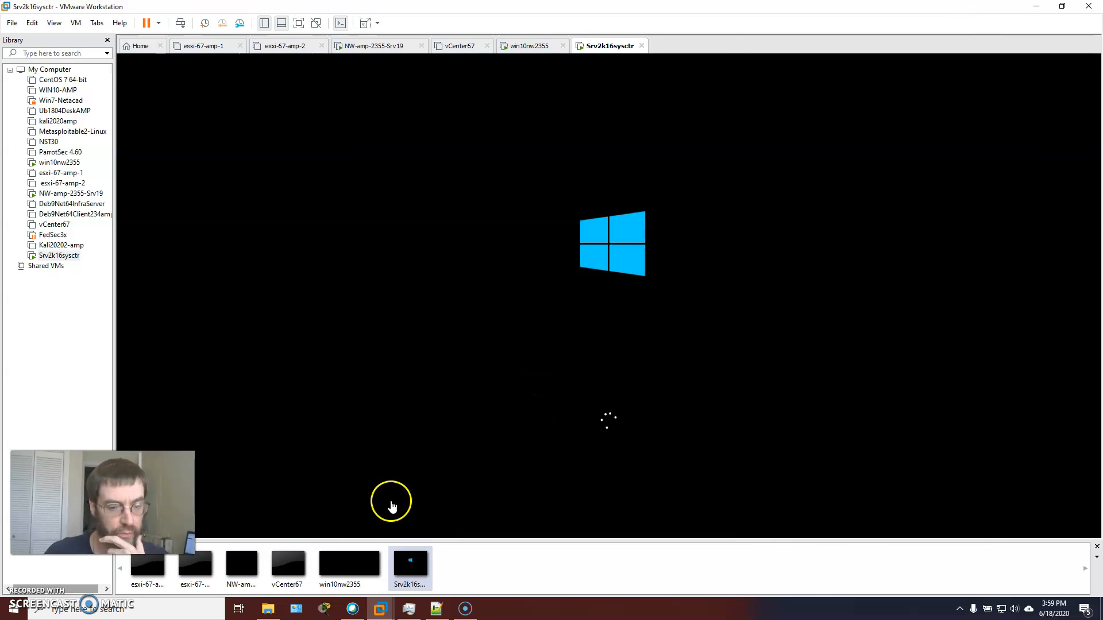
pyautogui.click(268, 609)
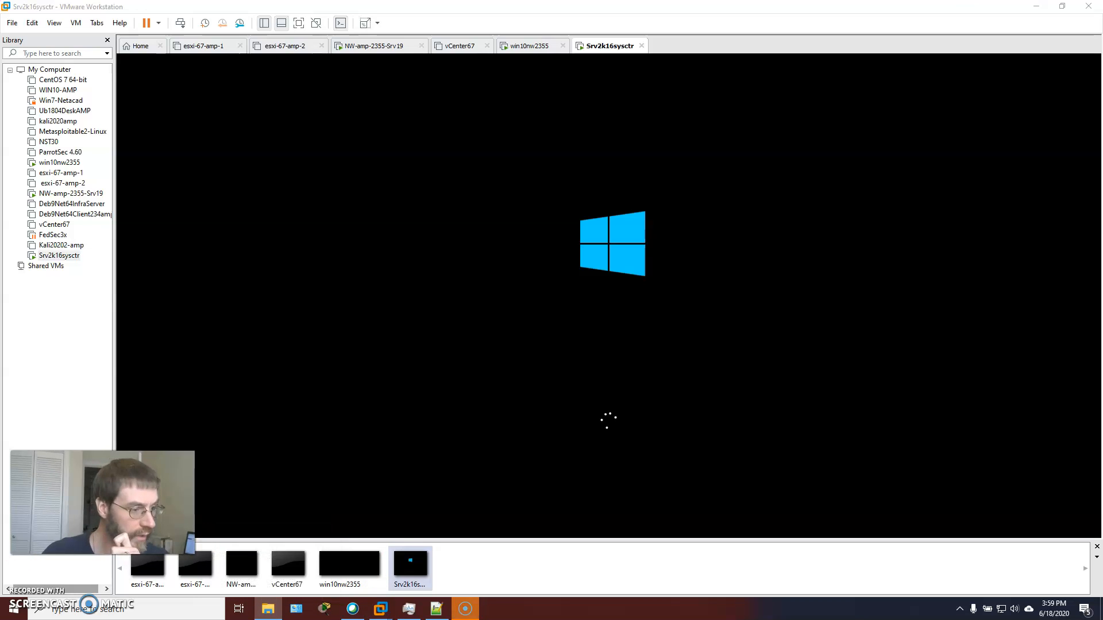
pyautogui.moveTo(109, 188); pyautogui.dragTo(568, 92)
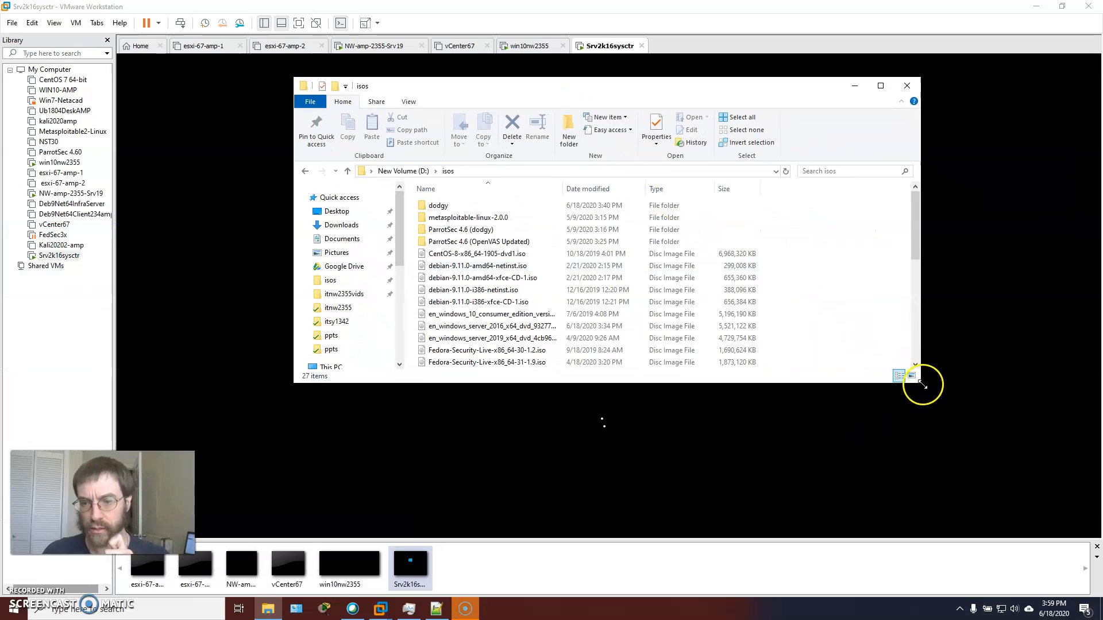
pyautogui.moveTo(919, 386); pyautogui.dragTo(1008, 519)
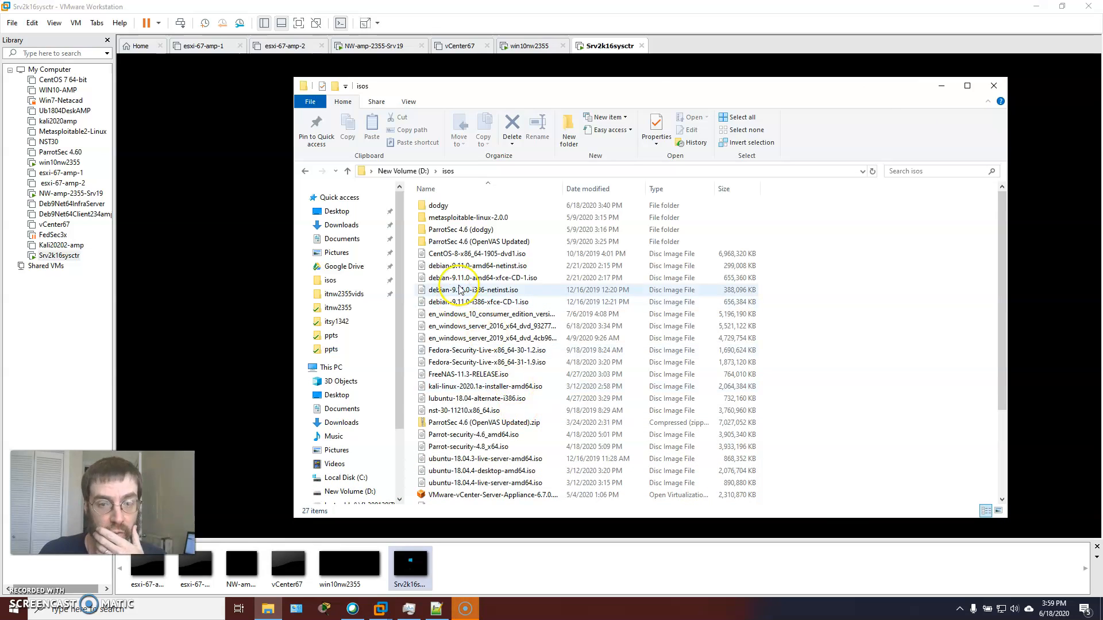
# Calculate the SHA-256 checksum of the Windows Server 2016 Datacenter EVAL ISO in the dodgy folder
pyautogui.doubleClick(434, 206)
pyautogui.click(498, 233)
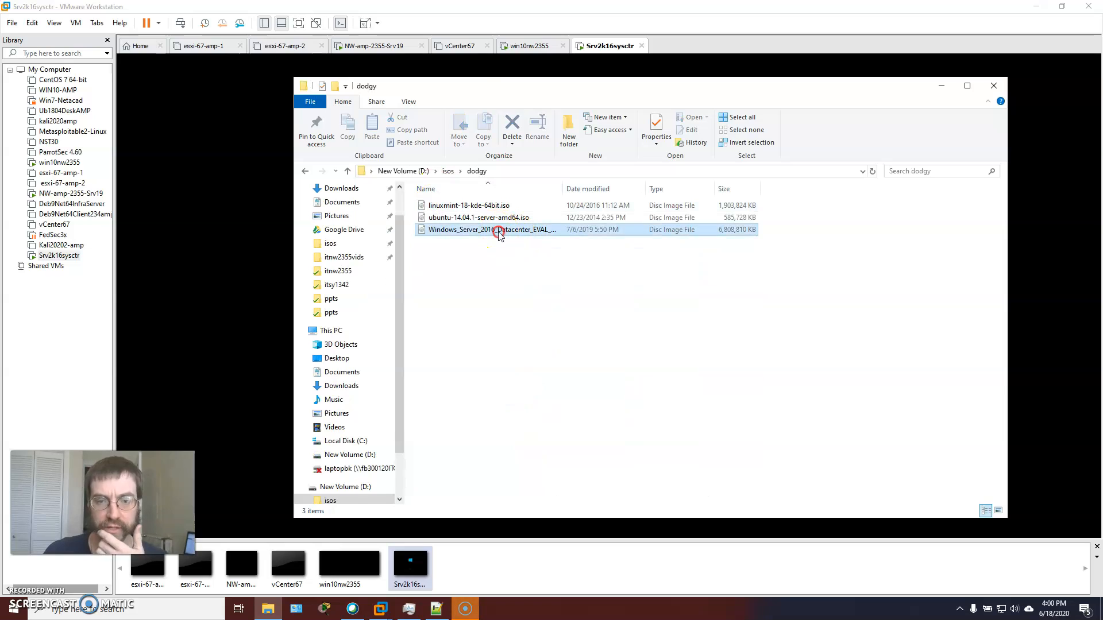
pyautogui.rightClick(498, 233)
pyautogui.moveTo(584, 283)
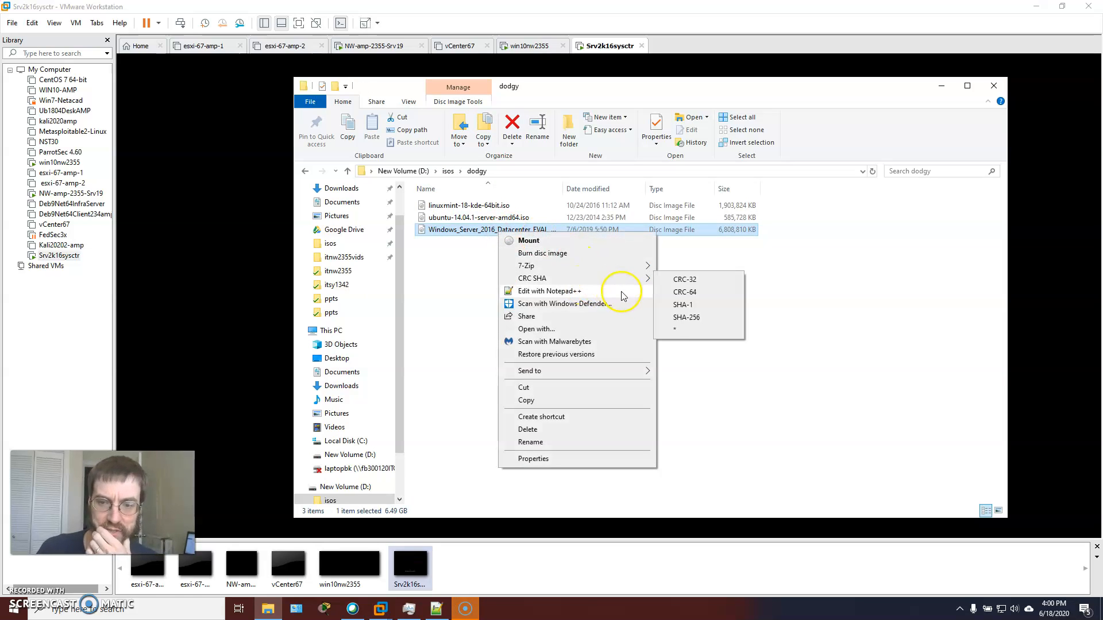
pyautogui.click(684, 318)
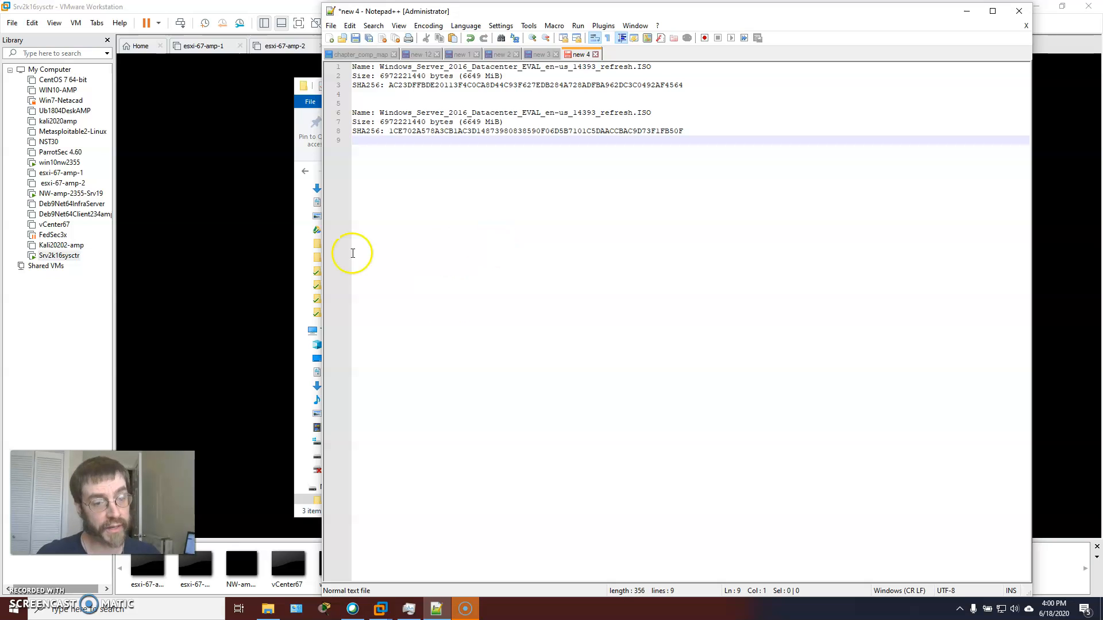
# Return to the isos folder and widen the Name column to read the full ISO file names
pyautogui.click(306, 114)
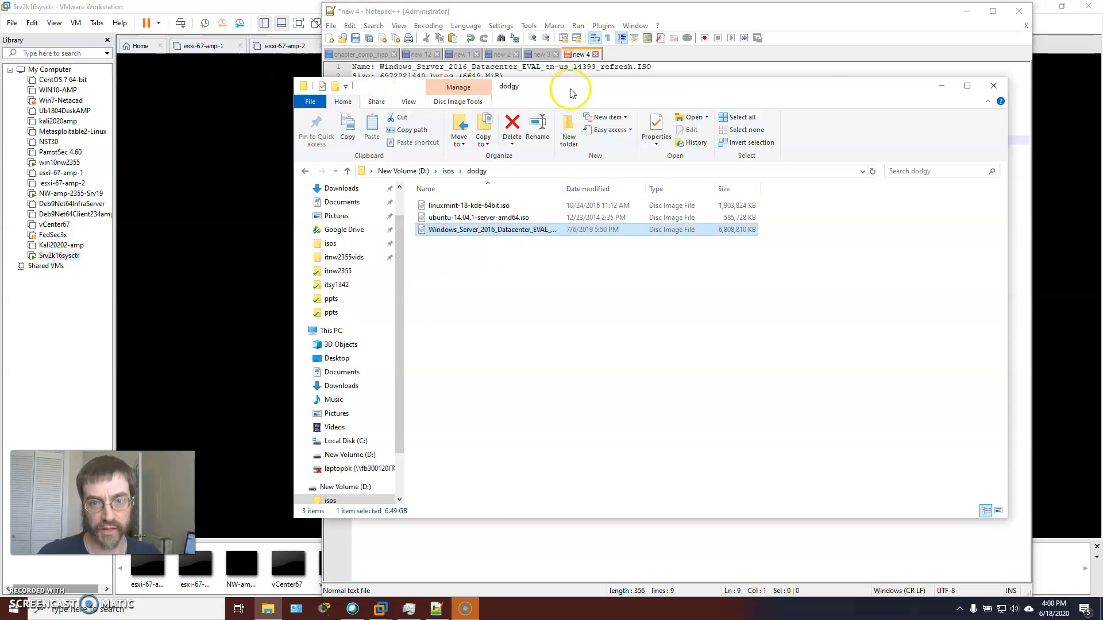
pyautogui.moveTo(567, 91); pyautogui.dragTo(431, 88)
pyautogui.click(310, 169)
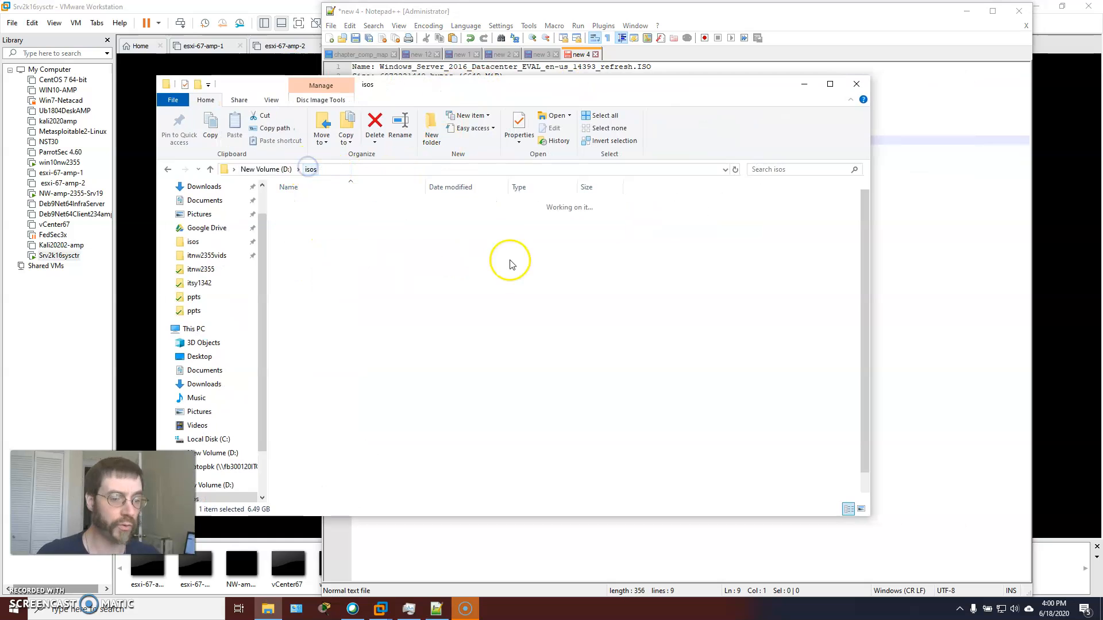
pyautogui.scroll(-1, 372, 364)
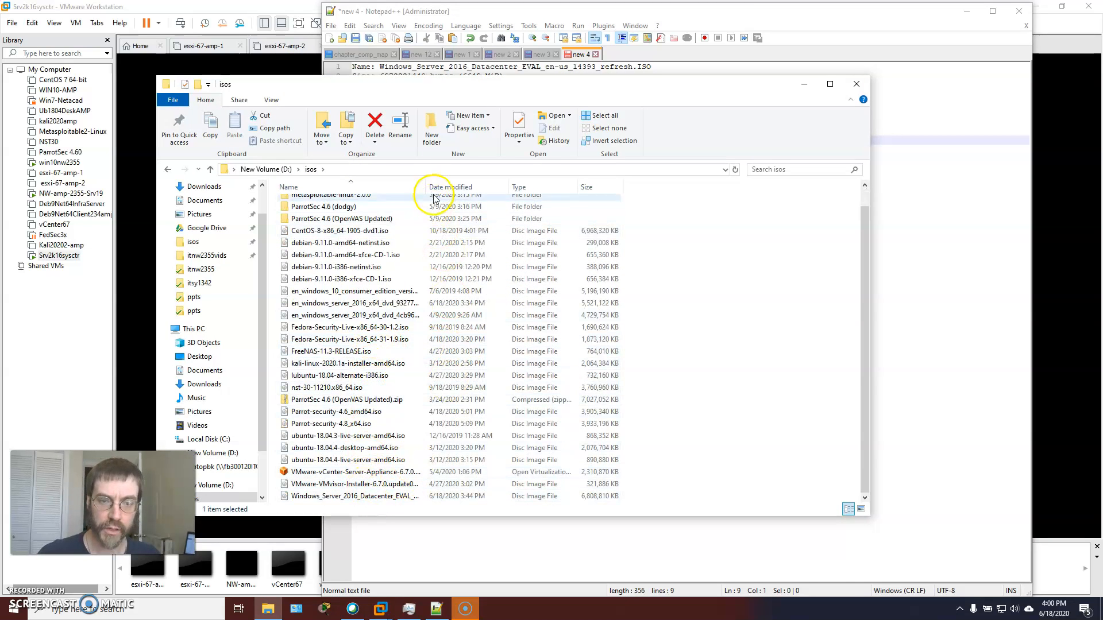
pyautogui.moveTo(427, 186); pyautogui.dragTo(557, 186)
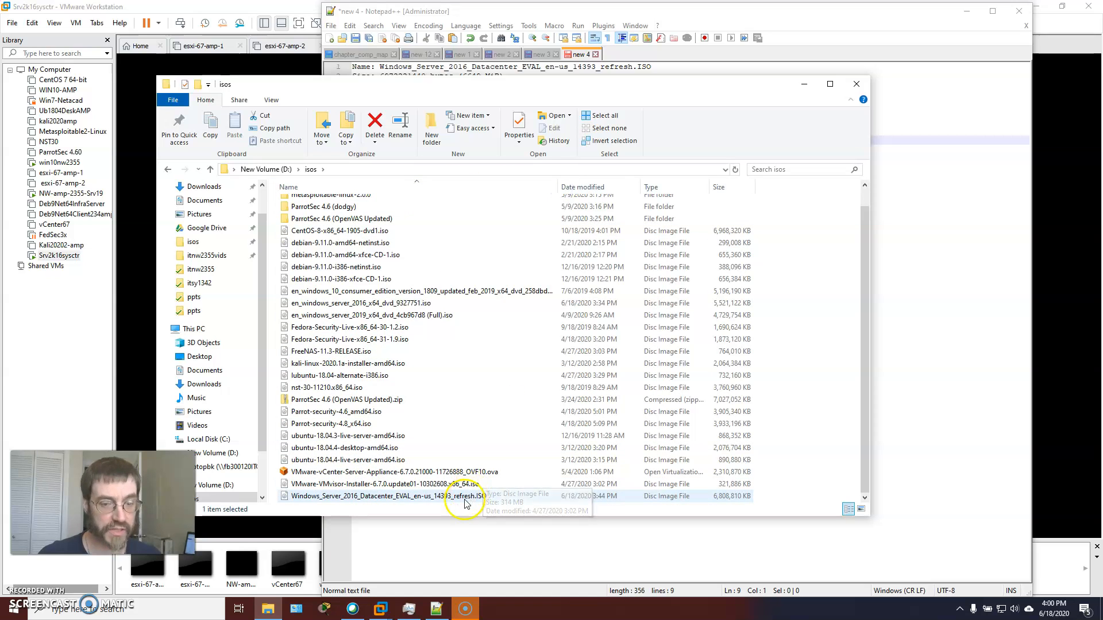
# Compare the two SHA256 checksum lines in the Notepad++ notes, and minimize Notepad++ and File Explorer
pyautogui.click(856, 34)
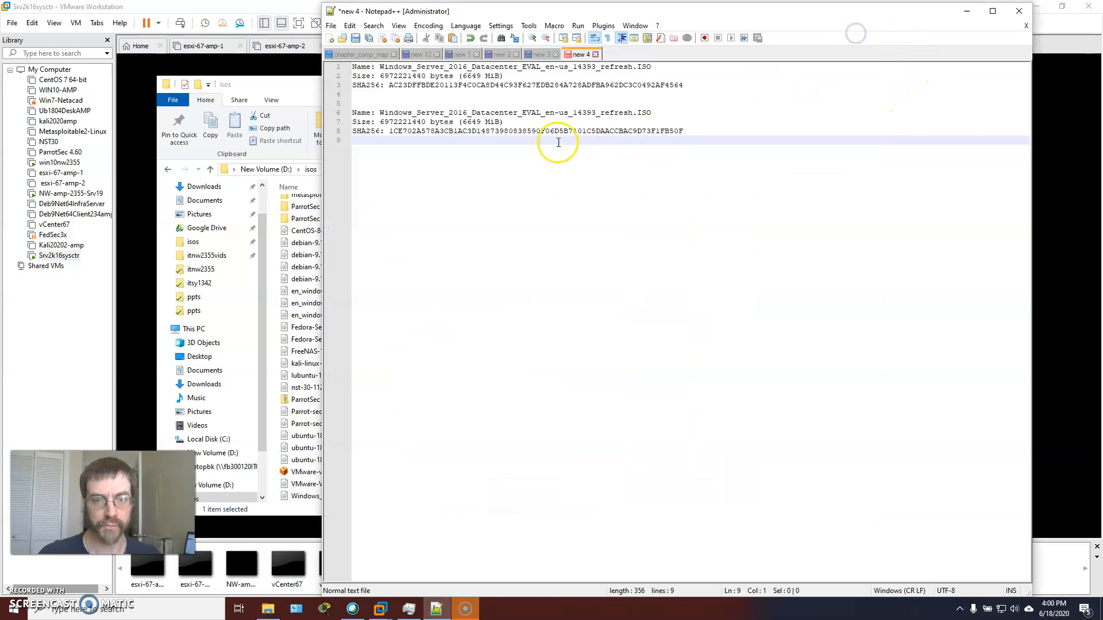
pyautogui.click(725, 127)
pyautogui.moveTo(725, 127); pyautogui.dragTo(345, 130)
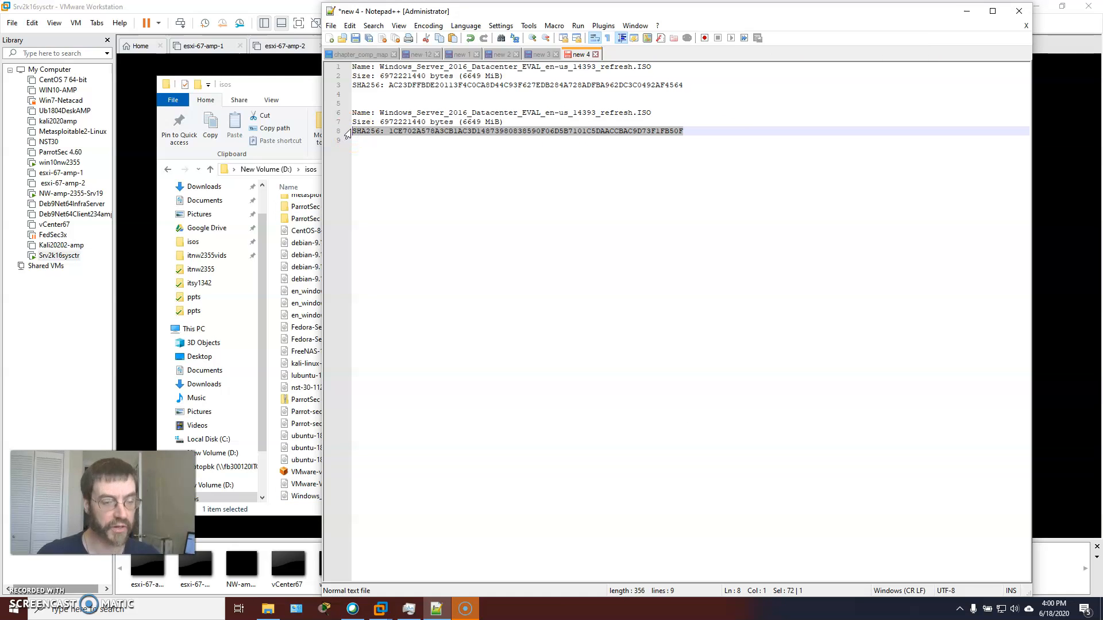
pyautogui.click(591, 131)
pyautogui.click(969, 12)
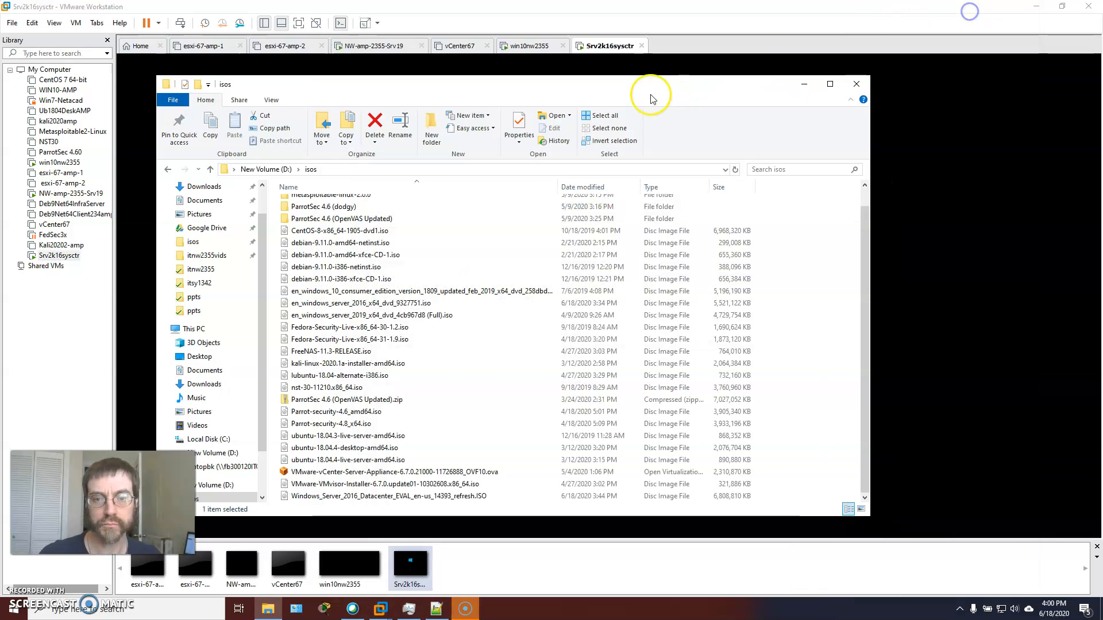
pyautogui.click(807, 81)
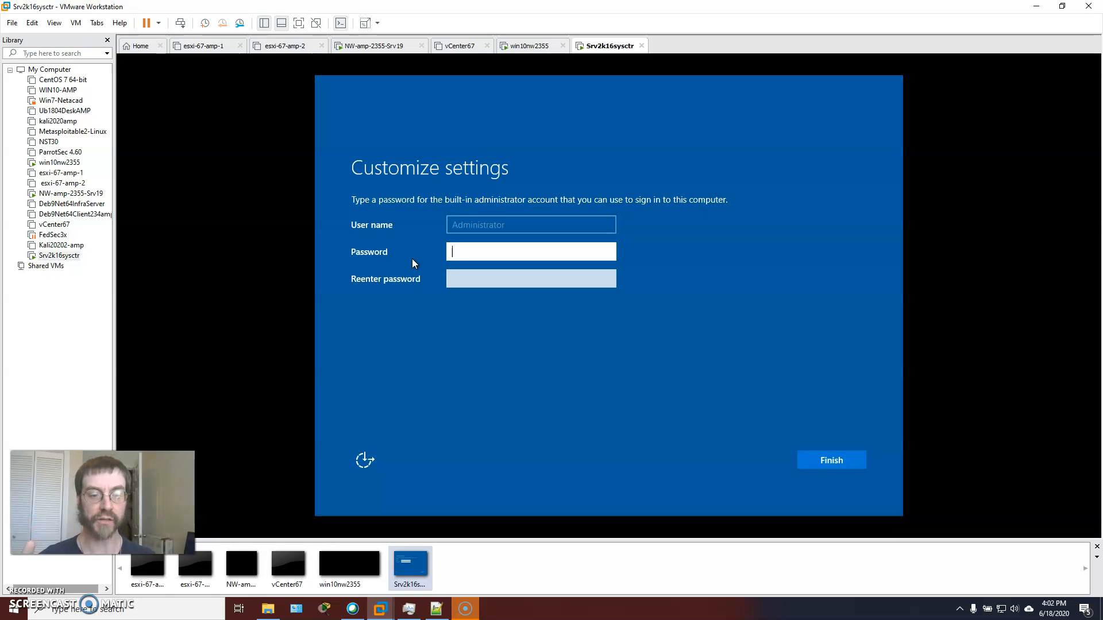
pyautogui.click(387, 266)
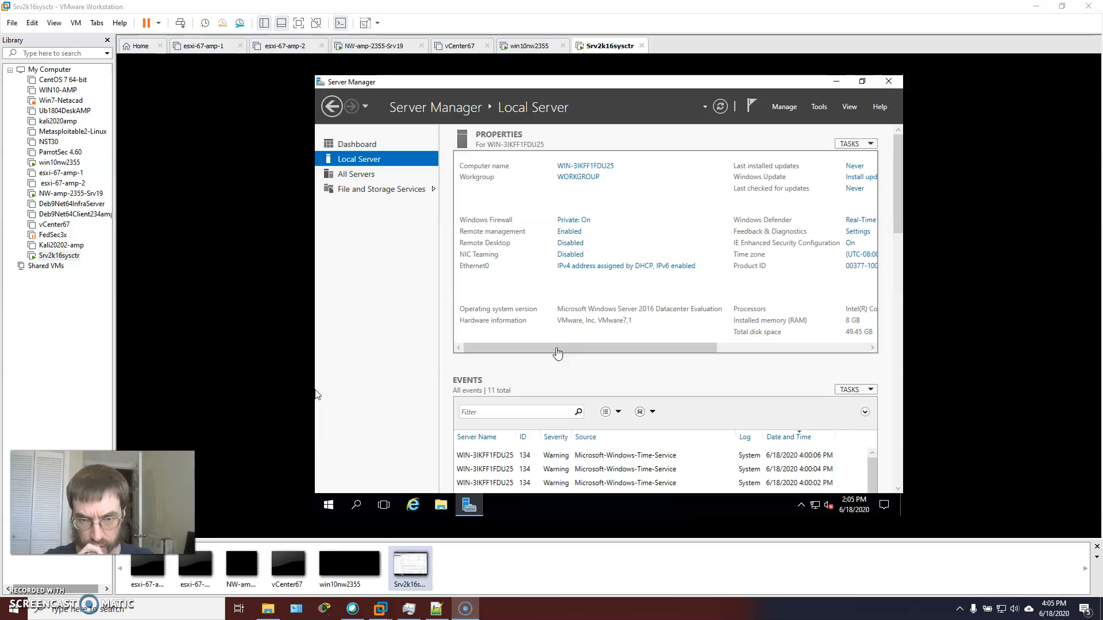
# Set the local server's time zone to (UTC-06:00) Central Time (US & Canada) and apply the date and time settings
pyautogui.click(606, 166)
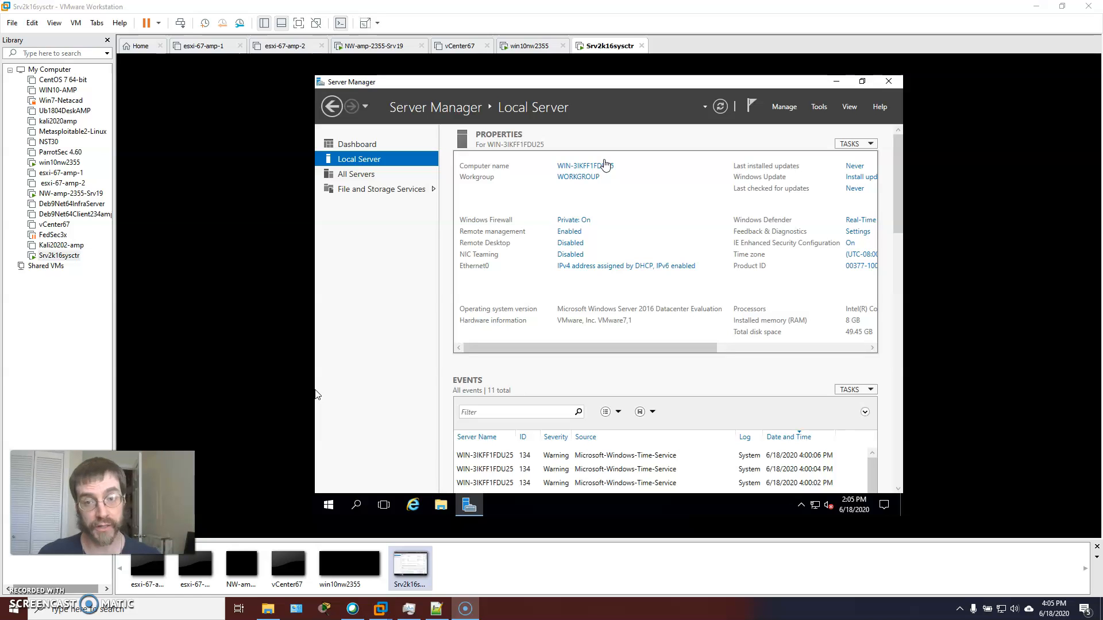
pyautogui.click(856, 254)
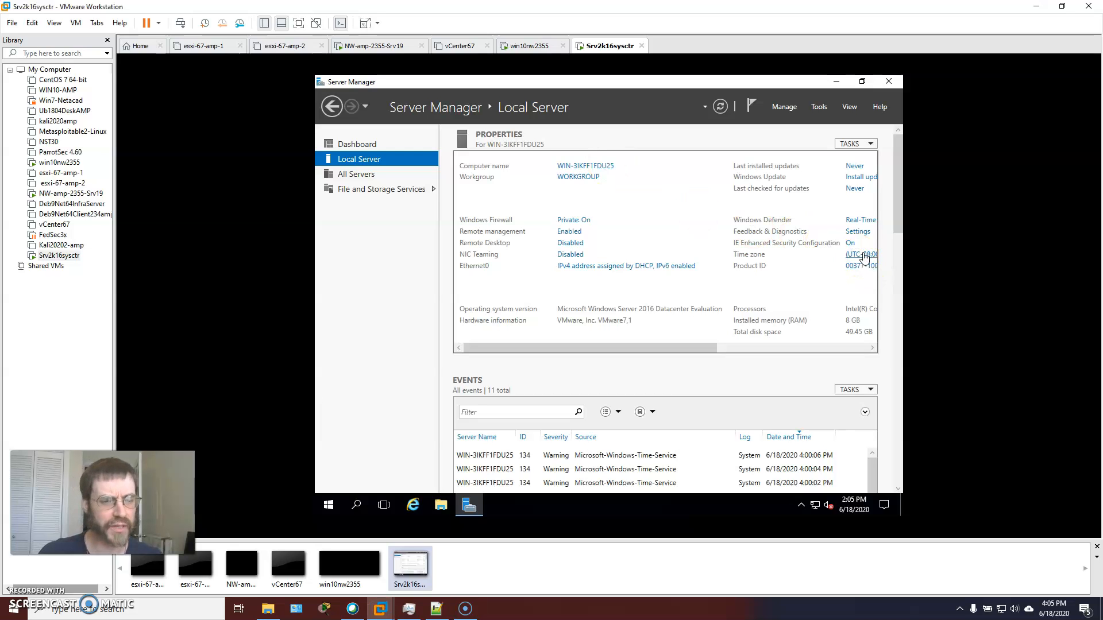
pyautogui.click(861, 254)
pyautogui.click(592, 240)
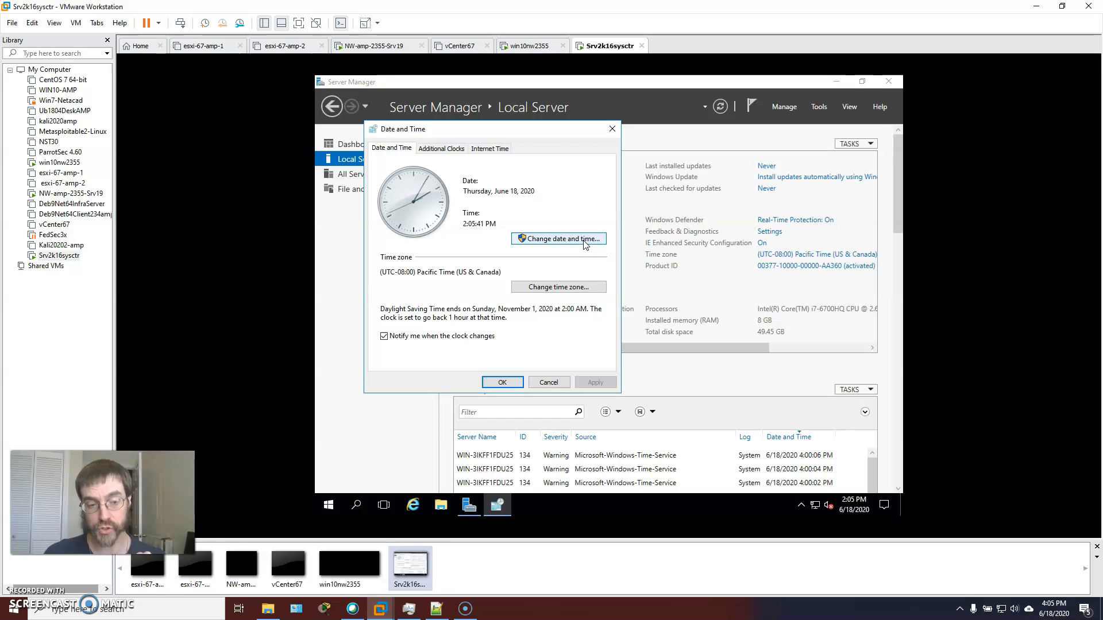
pyautogui.click(545, 241)
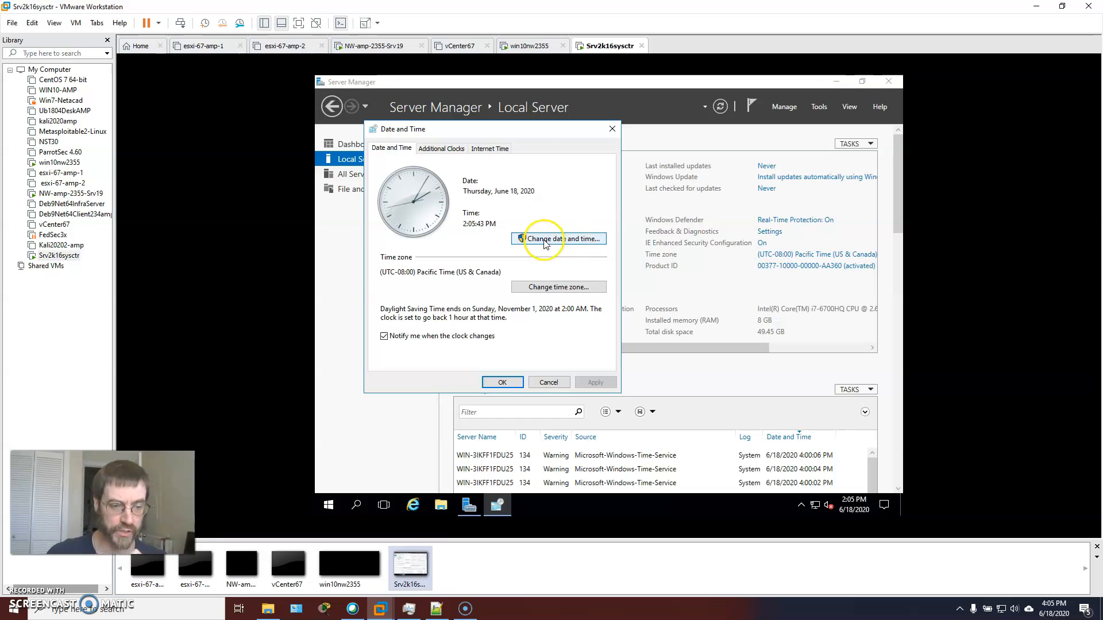
pyautogui.click(549, 242)
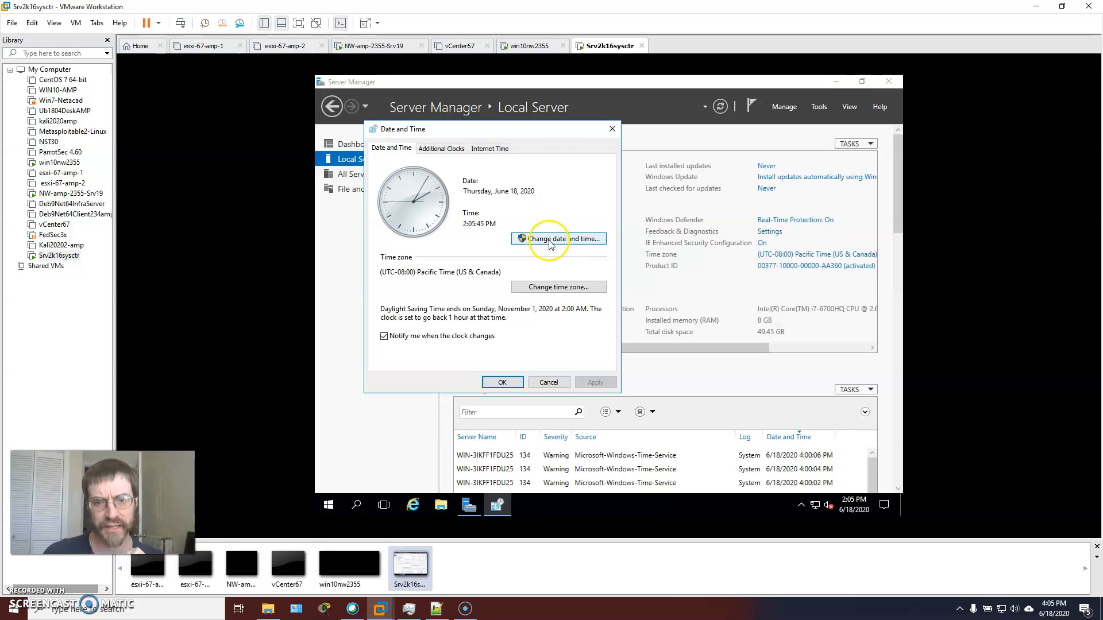
pyautogui.click(549, 287)
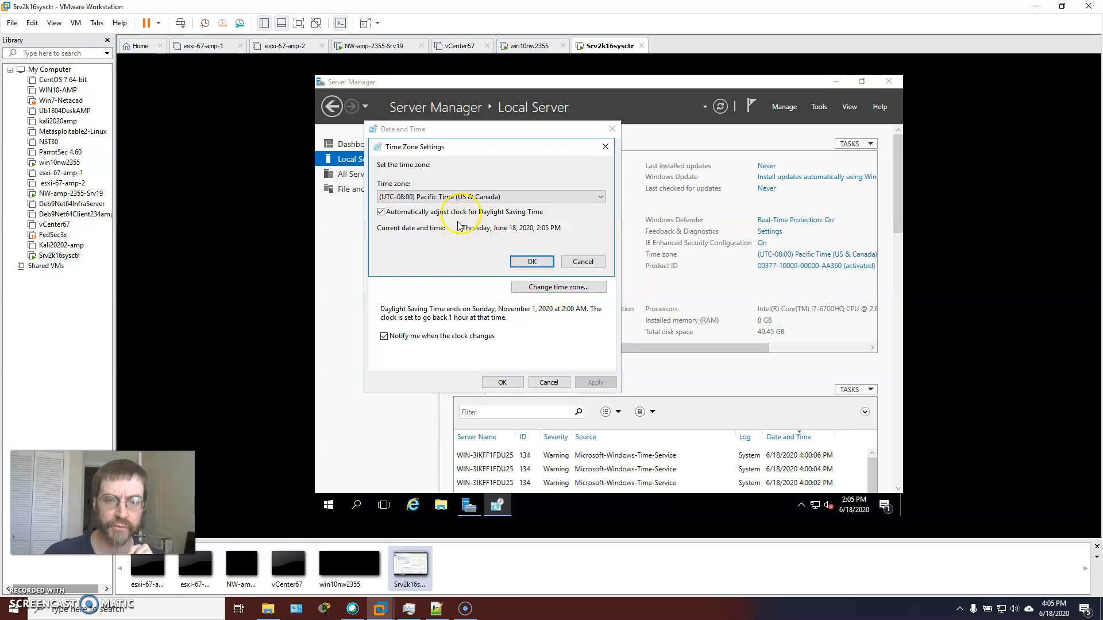
pyautogui.click(462, 197)
pyautogui.click(456, 258)
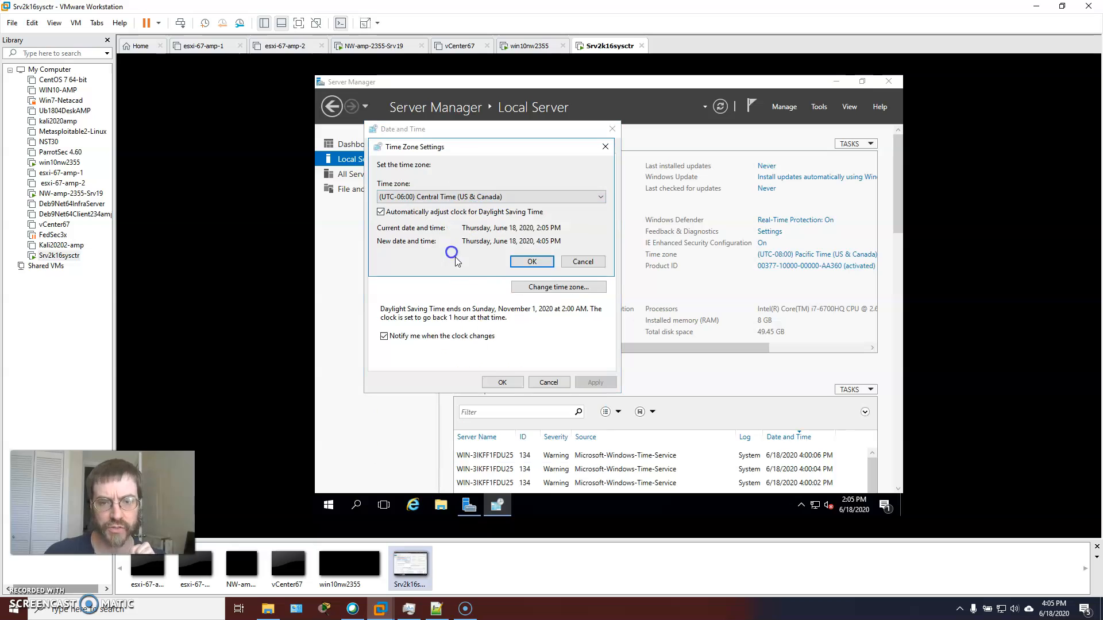
pyautogui.click(530, 261)
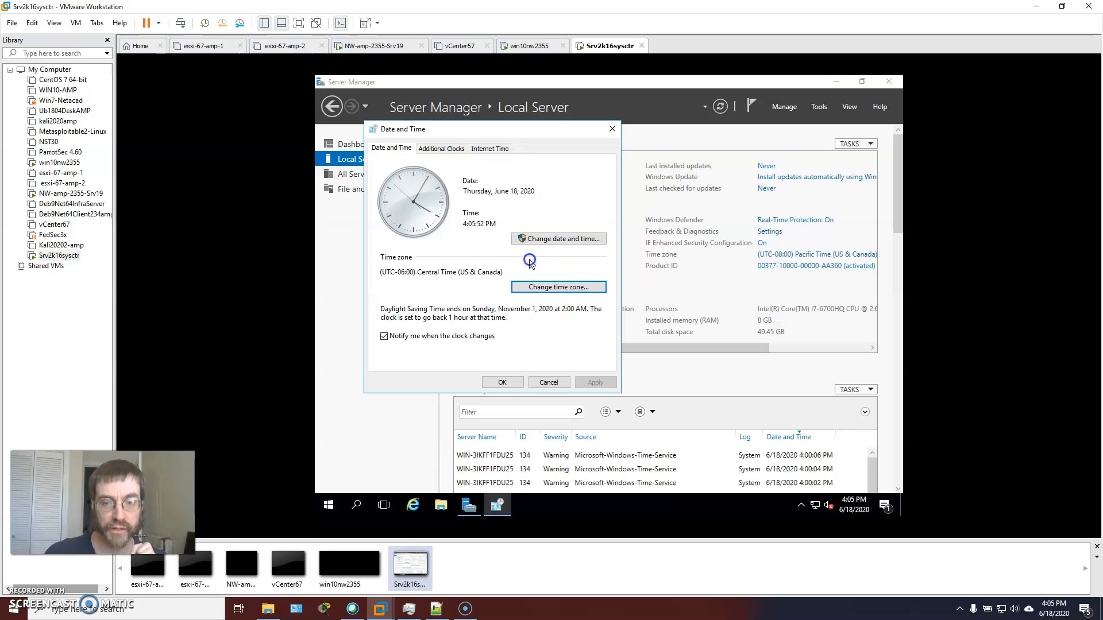
pyautogui.click(501, 382)
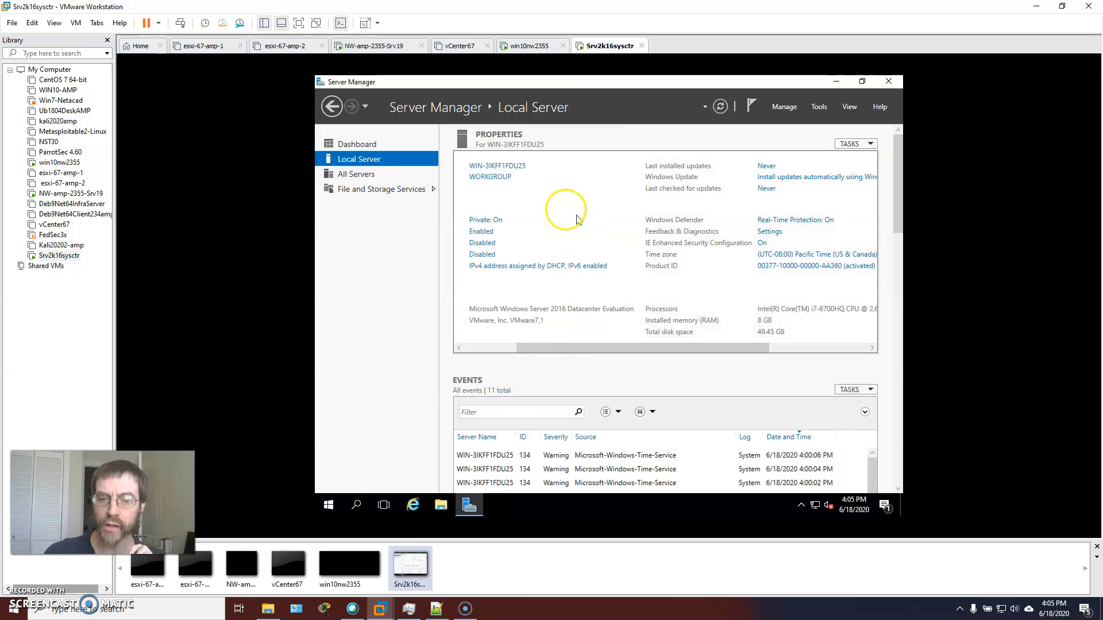
# Rename the local server to Srv2k16sysctr, keeping it in the WORKGROUP workgroup, and acknowledge the restart notice
pyautogui.moveTo(530, 356); pyautogui.dragTo(469, 351)
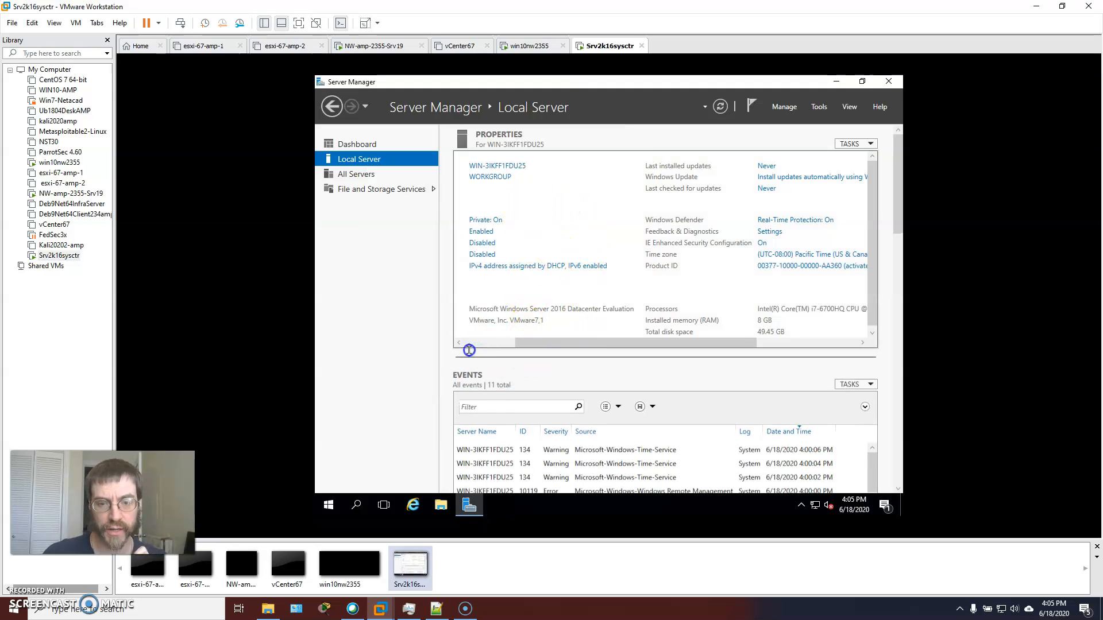
pyautogui.moveTo(541, 344); pyautogui.dragTo(491, 344)
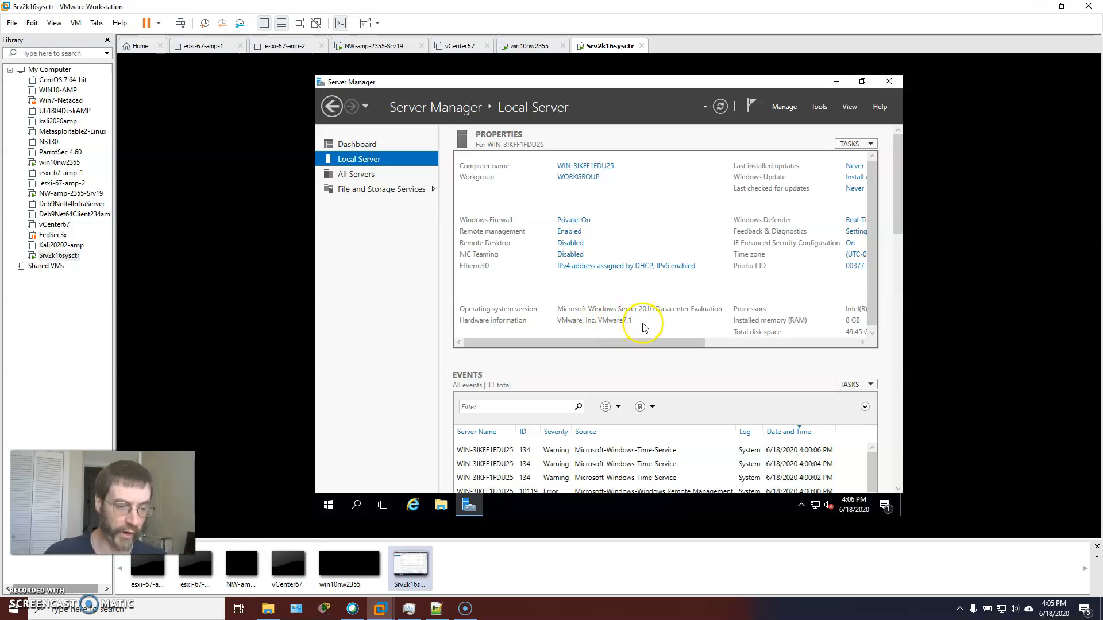
pyautogui.moveTo(677, 346); pyautogui.dragTo(542, 328)
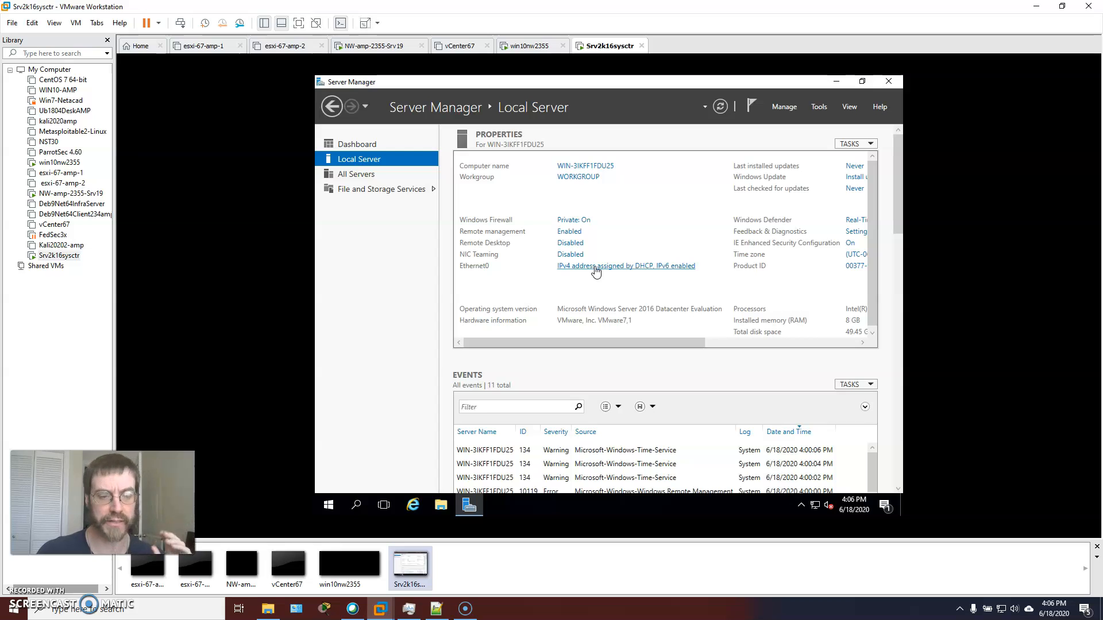
pyautogui.click(598, 166)
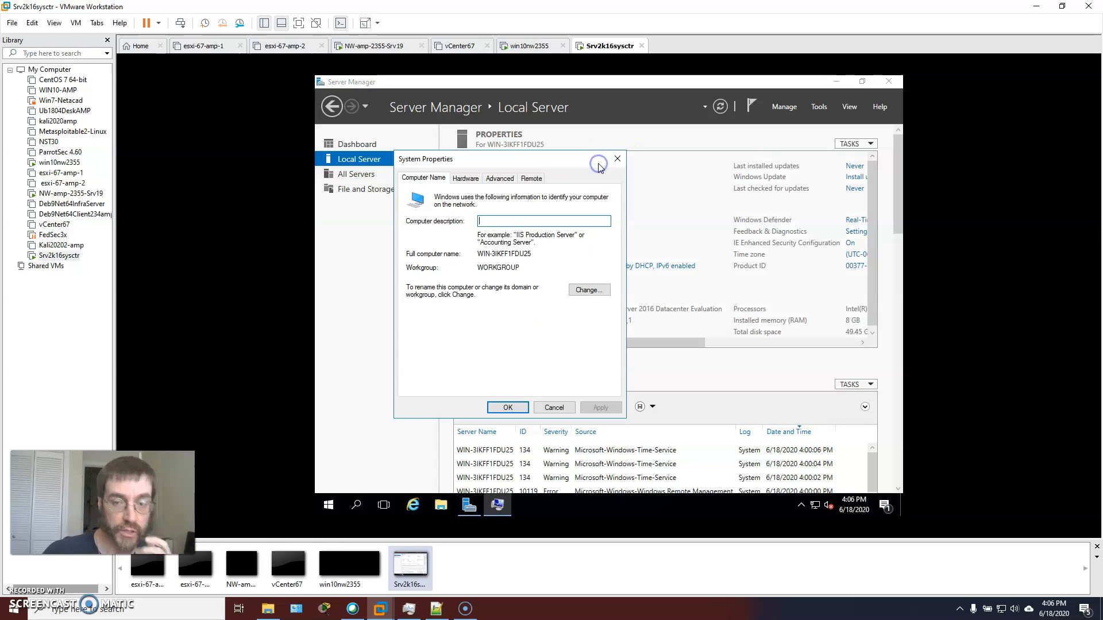
pyautogui.click(600, 290)
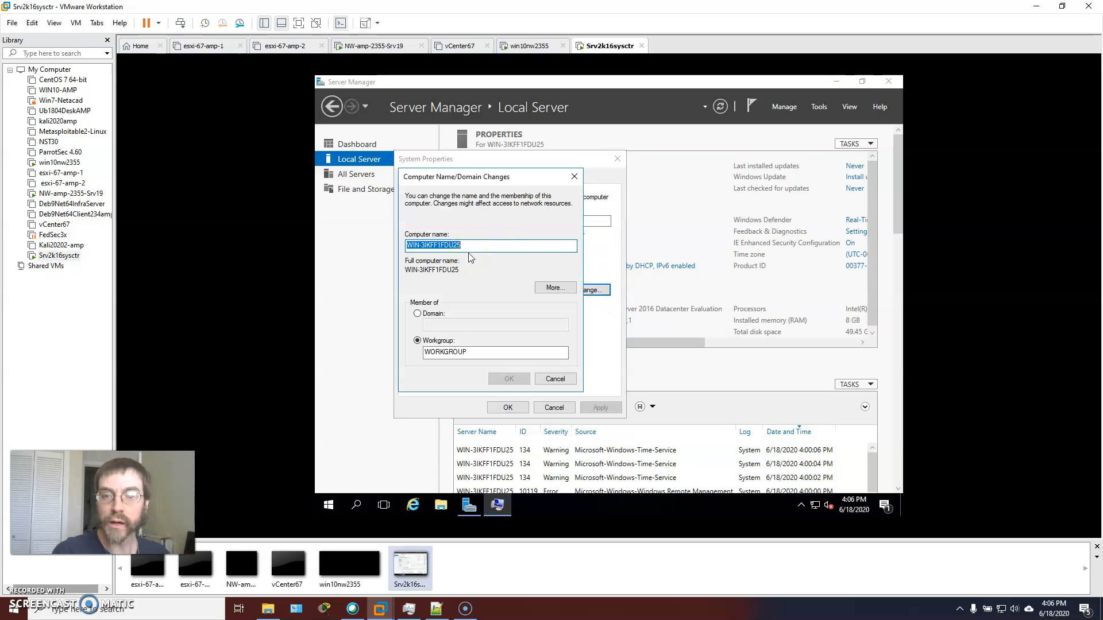
pyautogui.write('Srv2')
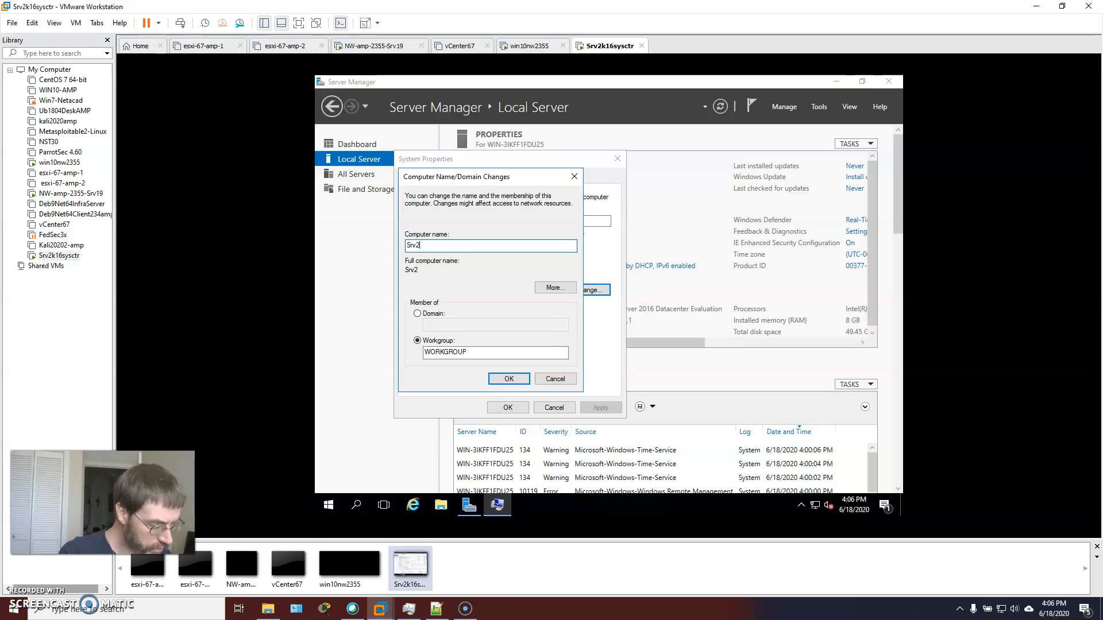
pyautogui.write('k16sysctr')
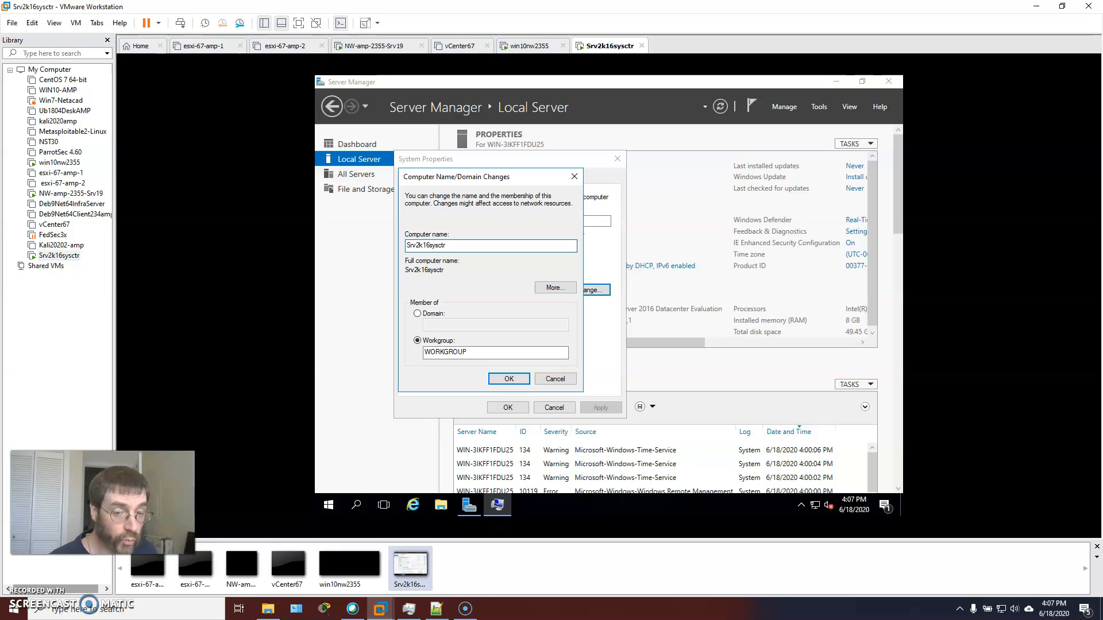
pyautogui.click(547, 242)
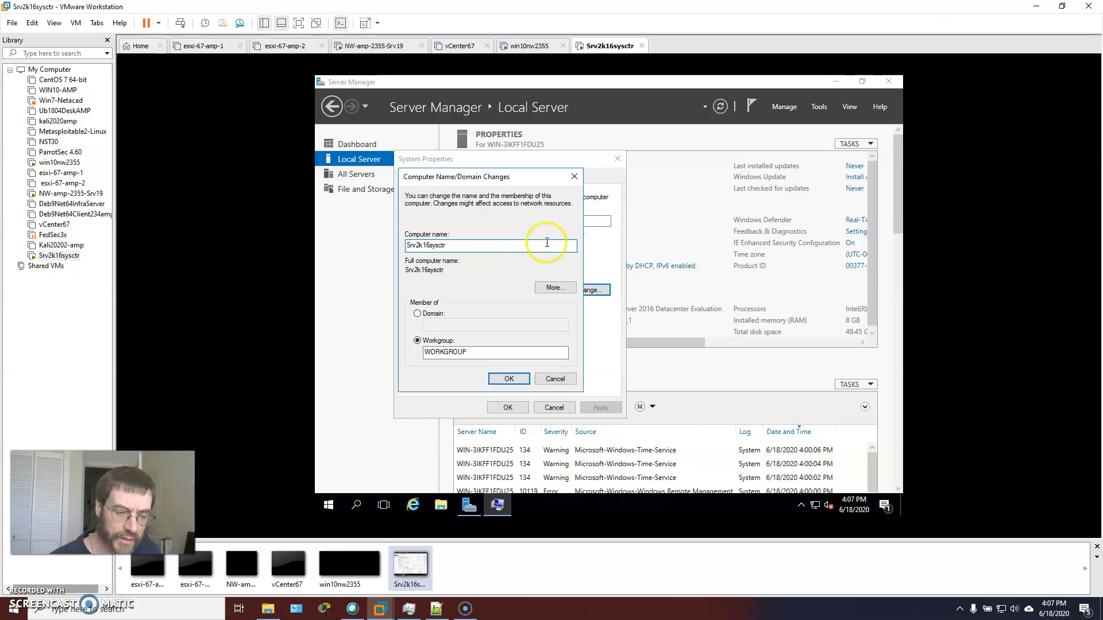
pyautogui.click(462, 248)
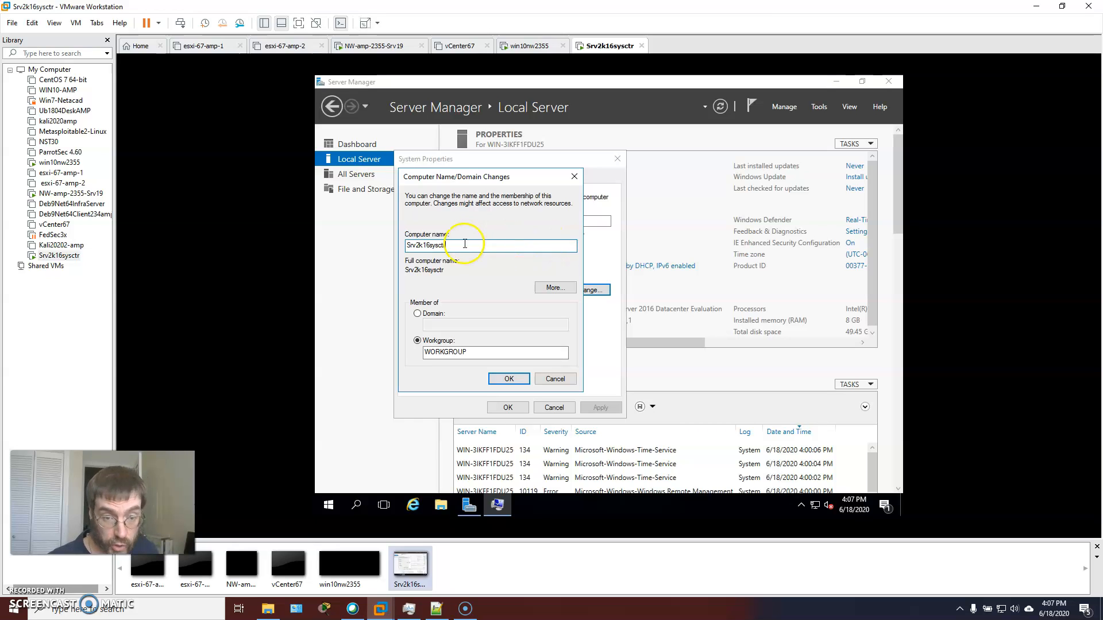
pyautogui.click(508, 378)
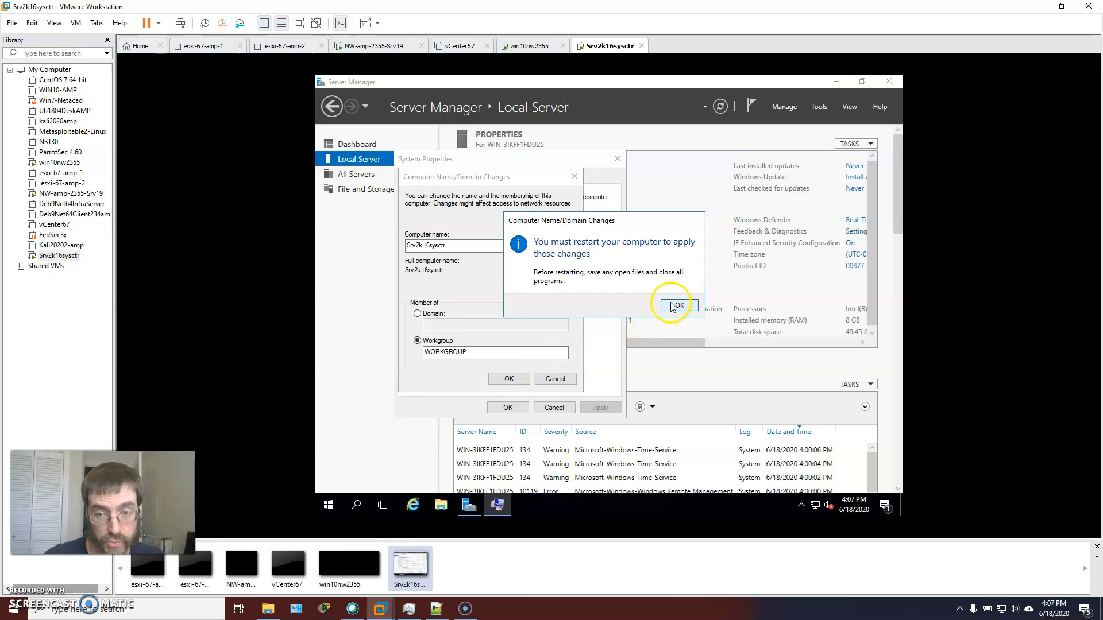
pyautogui.click(679, 307)
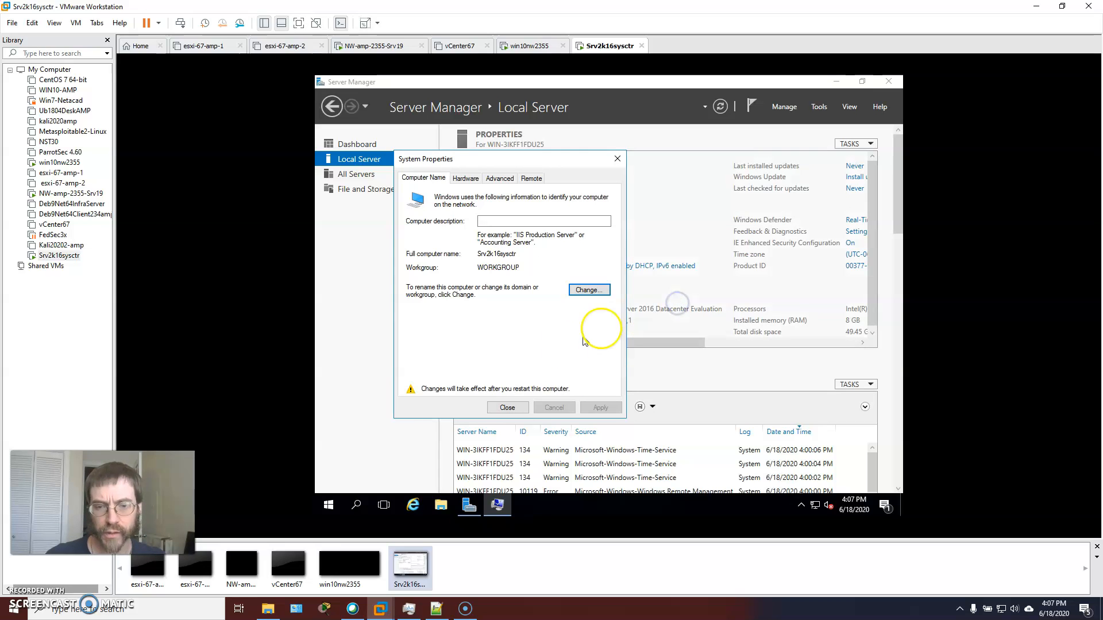
# Close the system properties and restart the server immediately to apply the new computer name
pyautogui.click(505, 408)
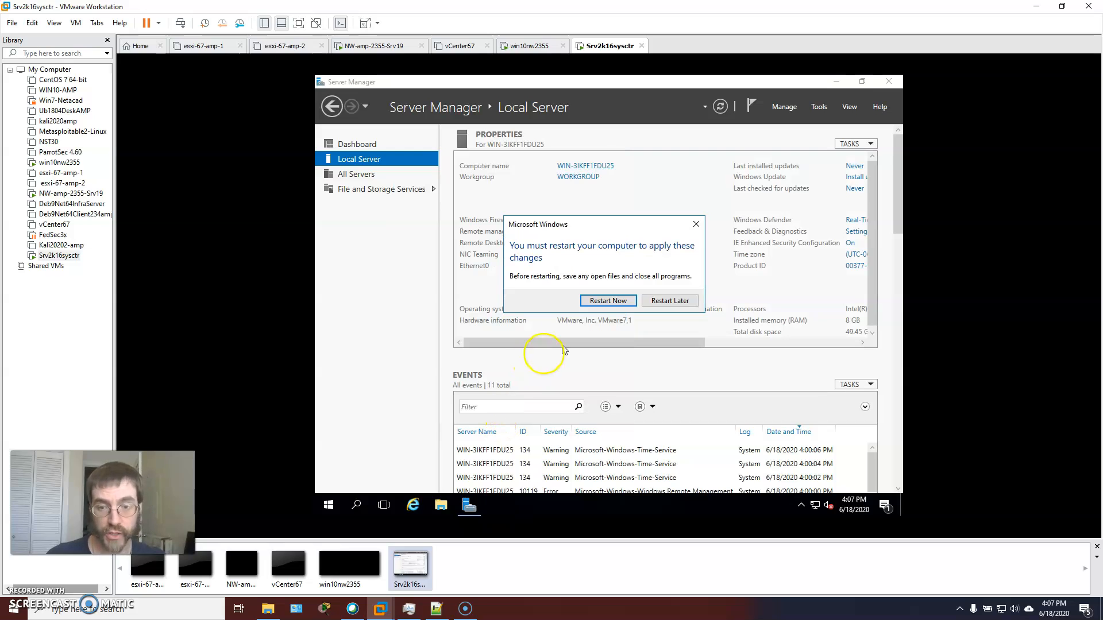
pyautogui.click(612, 303)
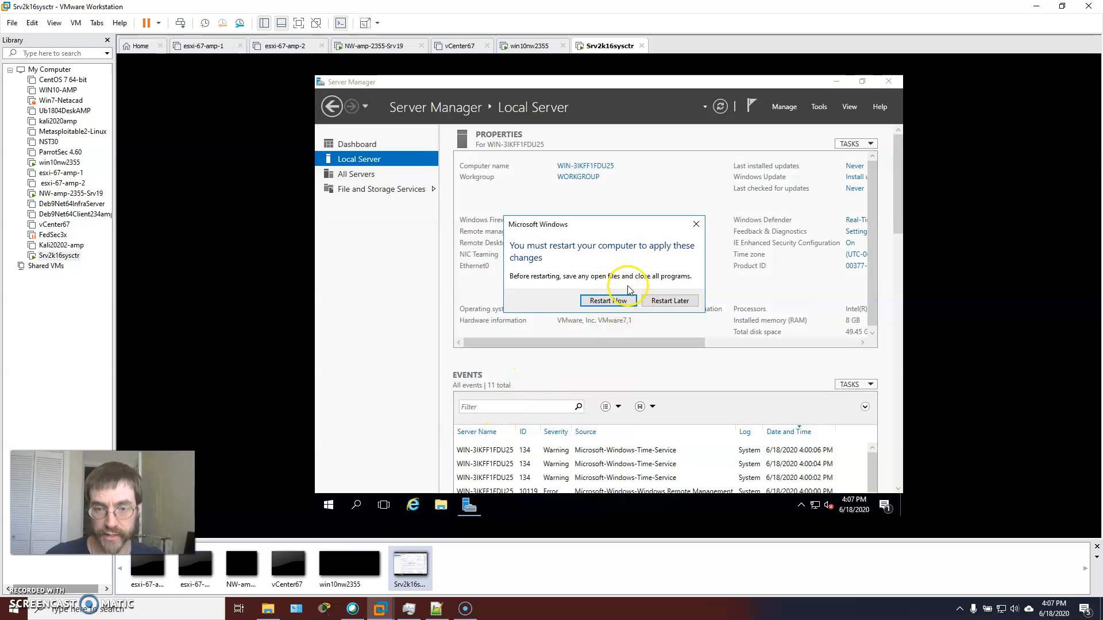
pyautogui.moveTo(593, 227); pyautogui.dragTo(563, 211)
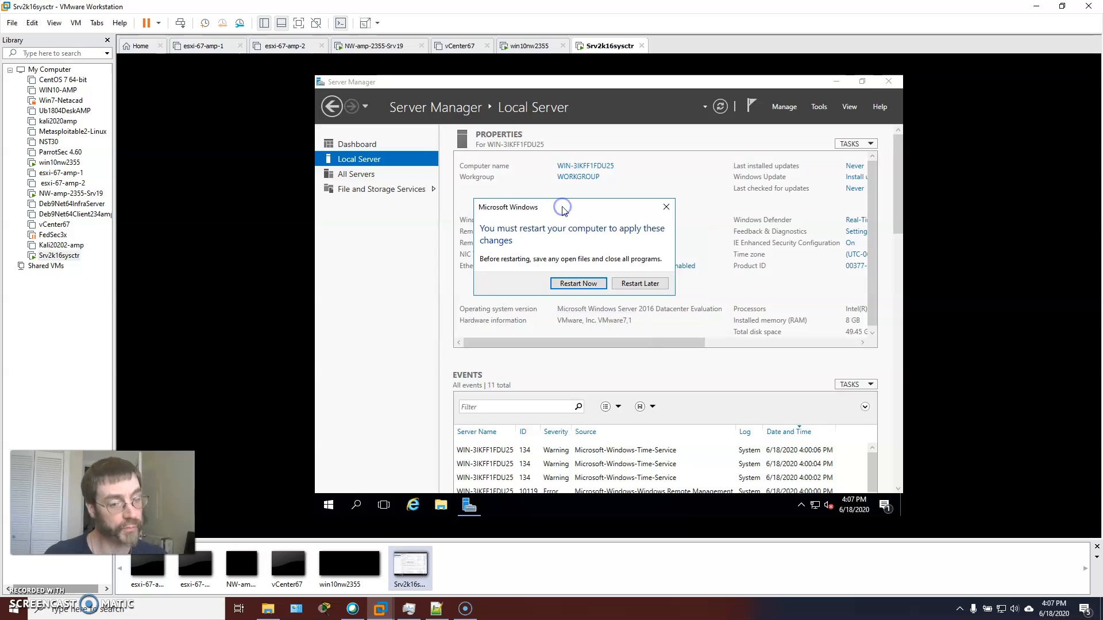
pyautogui.click(578, 284)
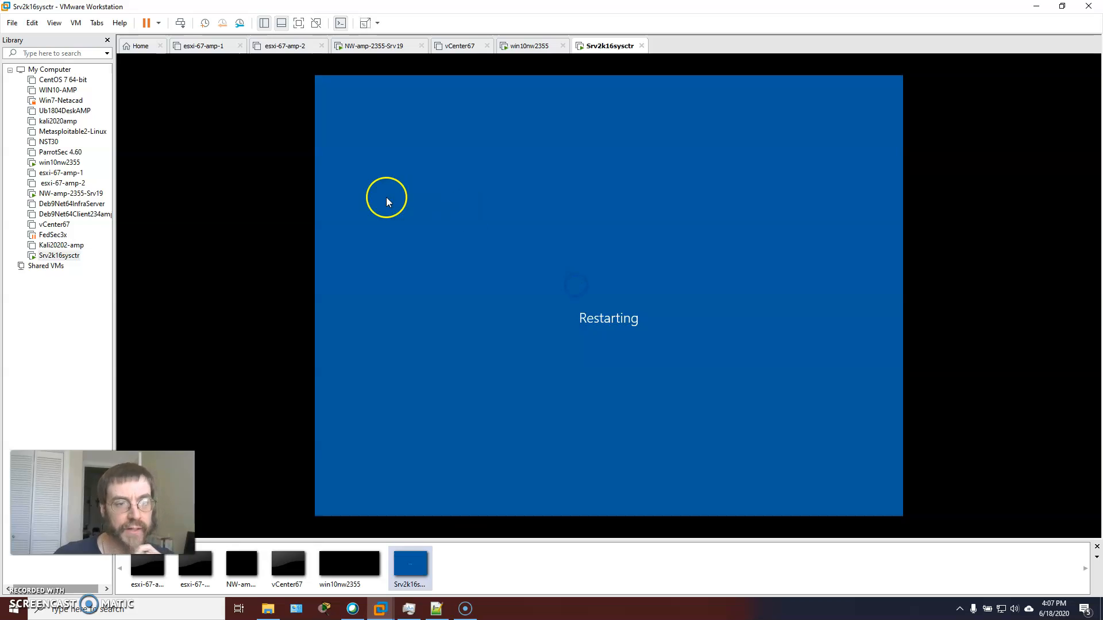
# Review the Shared Folders and Snapshots options in the Srv2k16sysctr virtual machine's settings, and close the settings dialog
pyautogui.click(76, 23)
pyautogui.click(119, 167)
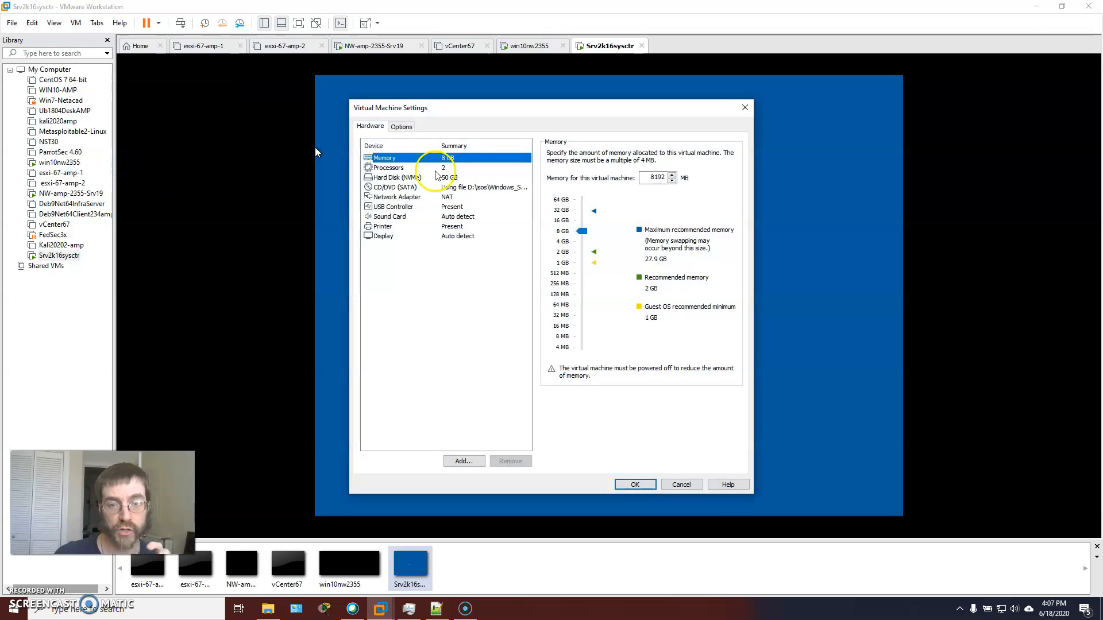
pyautogui.click(401, 126)
pyautogui.click(394, 177)
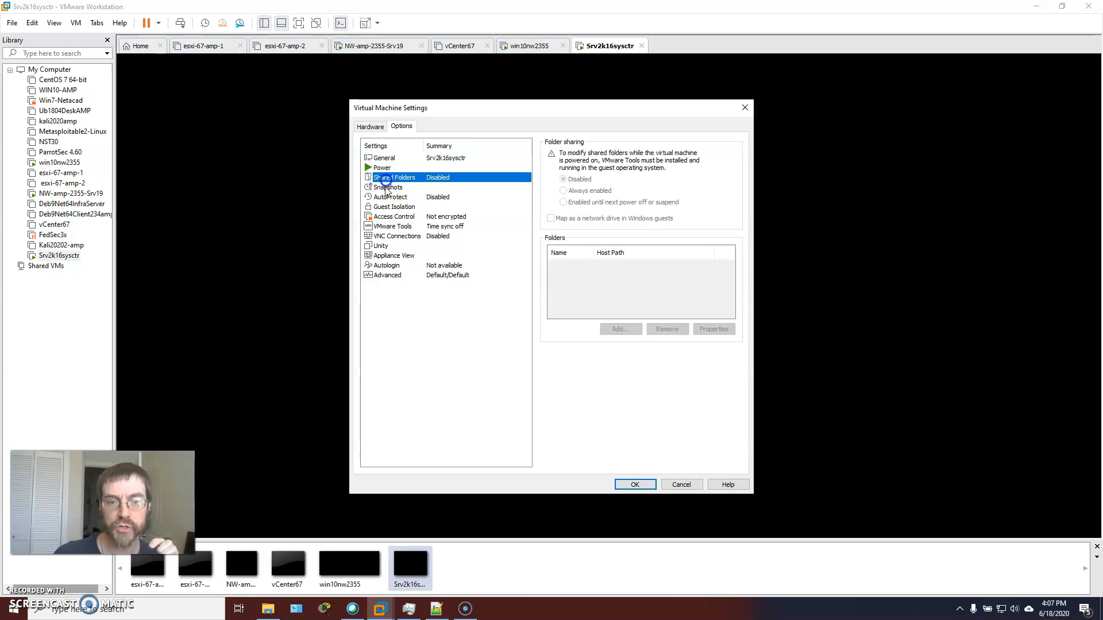
pyautogui.click(388, 188)
pyautogui.click(560, 200)
pyautogui.click(639, 486)
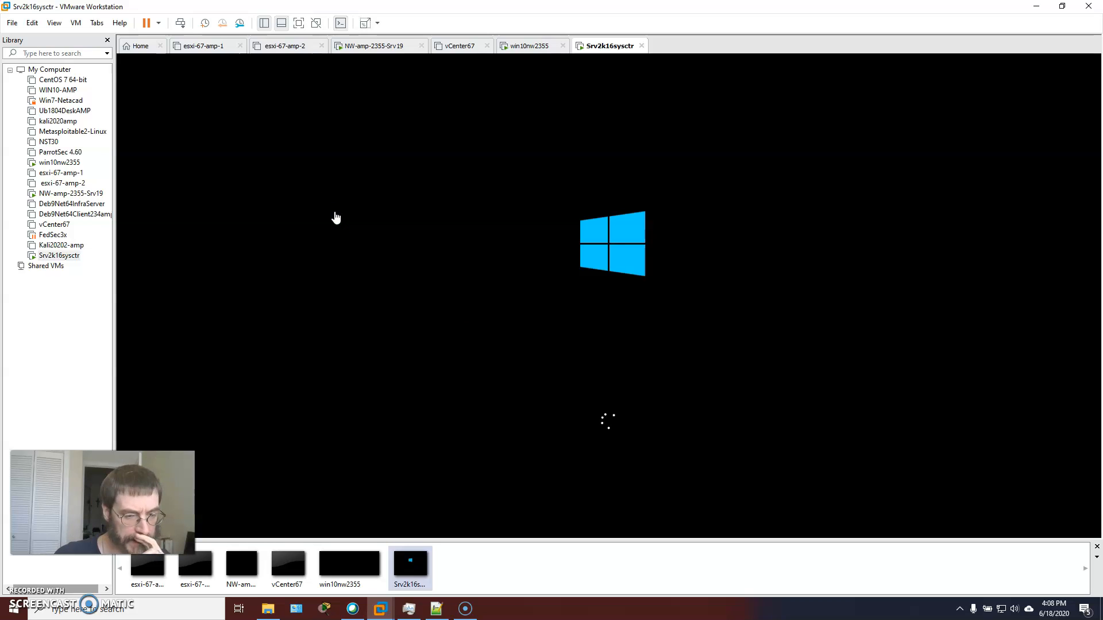
# Send Ctrl+Alt+Delete to the restarted virtual machine and sign in as Administrator with the account password
pyautogui.click(336, 216)
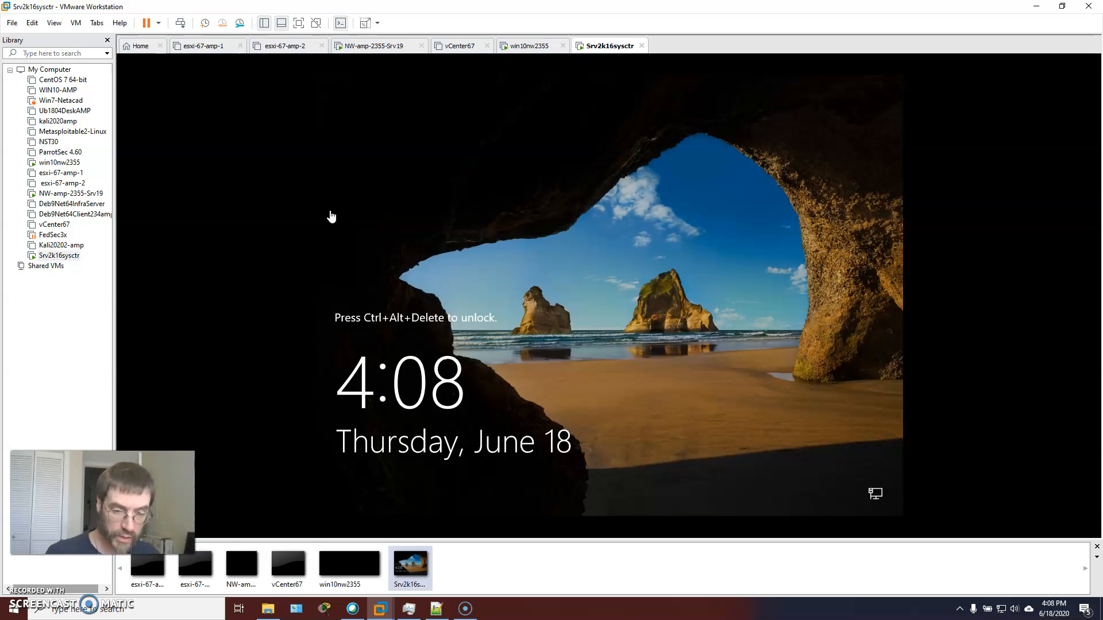
pyautogui.click(180, 23)
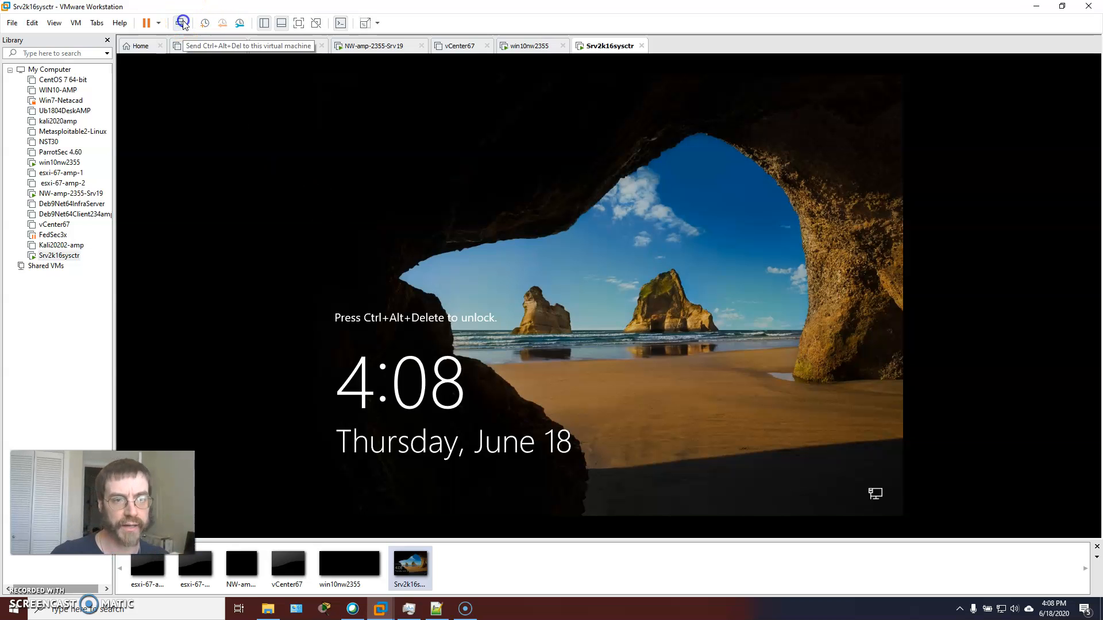
pyautogui.click(390, 166)
pyautogui.click(621, 344)
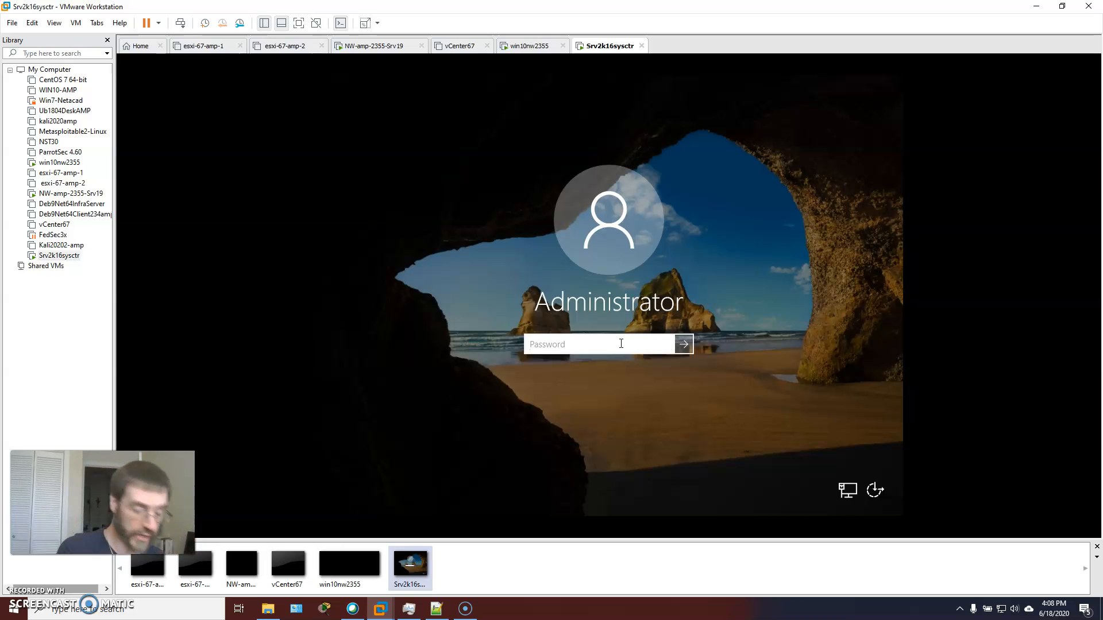
pyautogui.write('•••••••••••••')
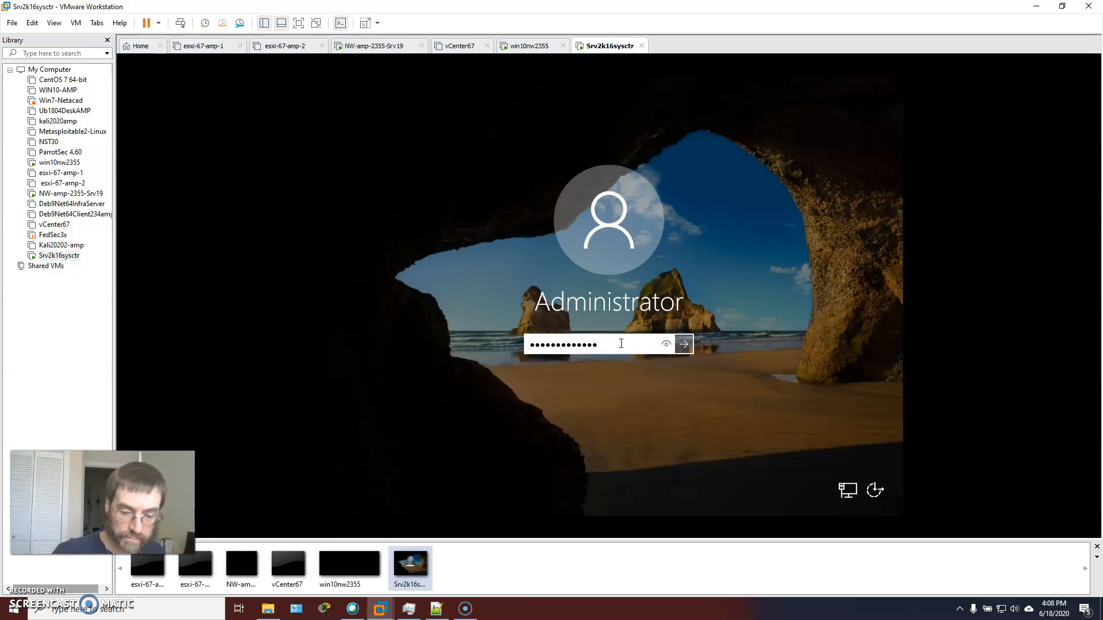
pyautogui.press('Return')
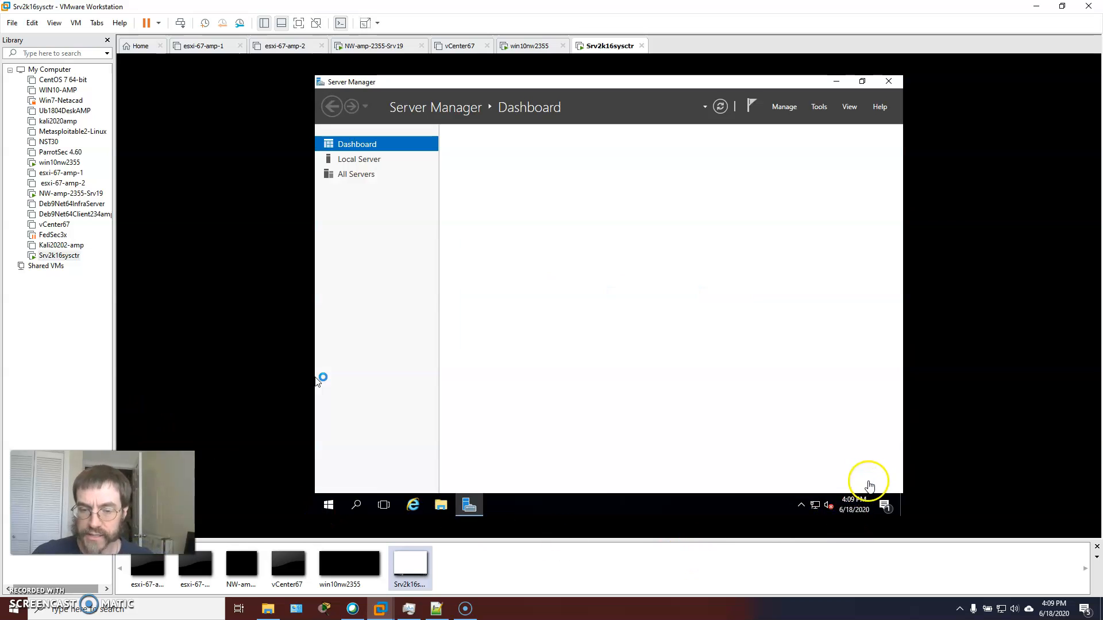
# Restore the Server Manager window from full screen to a smaller window and reposition it on the server's desktop
pyautogui.click(862, 81)
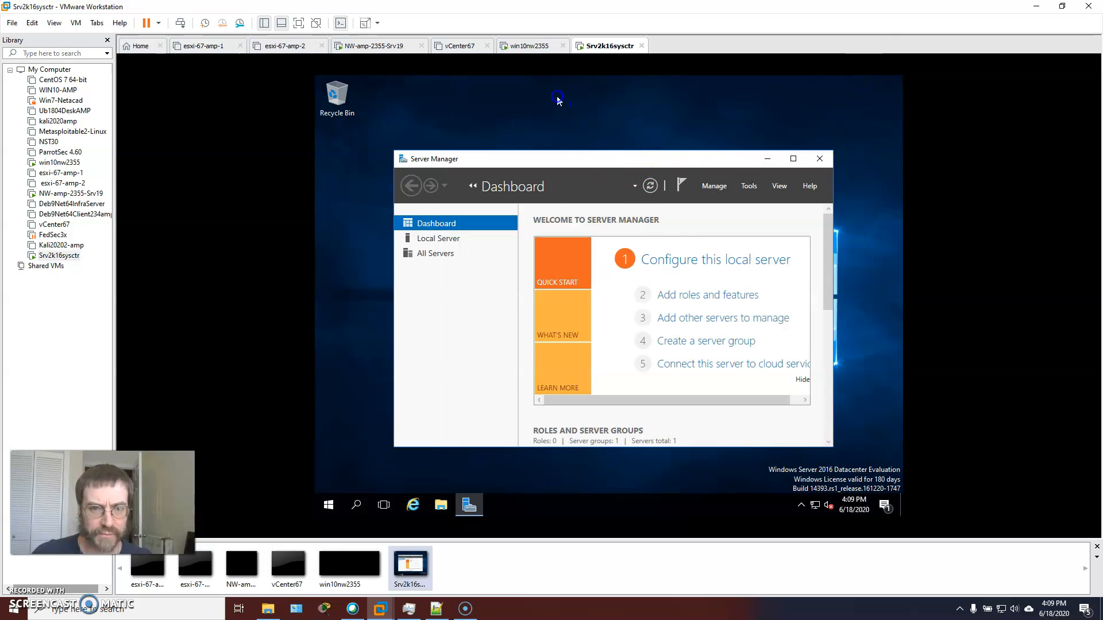
pyautogui.moveTo(583, 191); pyautogui.dragTo(524, 127)
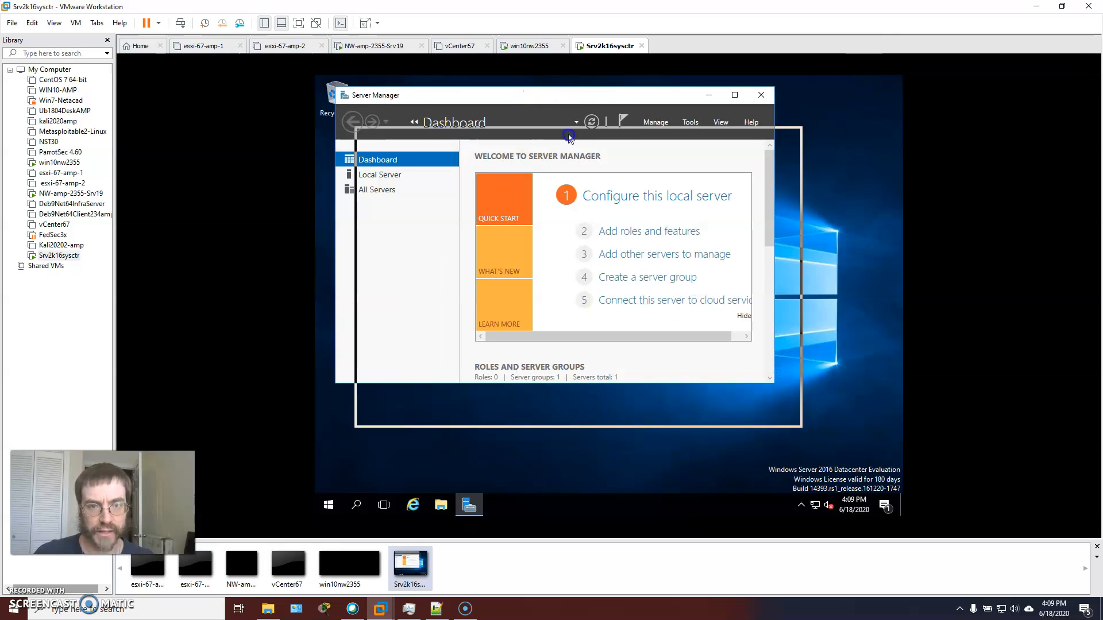